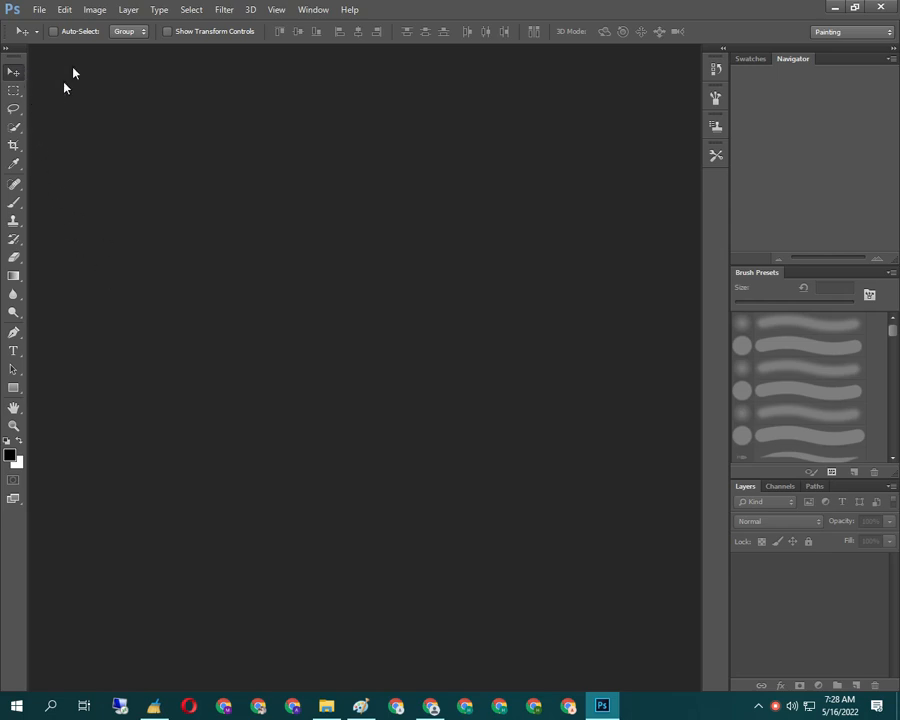
# - Open the kitten photo 94002.jpg
pyautogui.doubleClick(146, 160)
pyautogui.doubleClick(170, 148)
pyautogui.moveTo(222, 55); pyautogui.dragTo(294, 62)
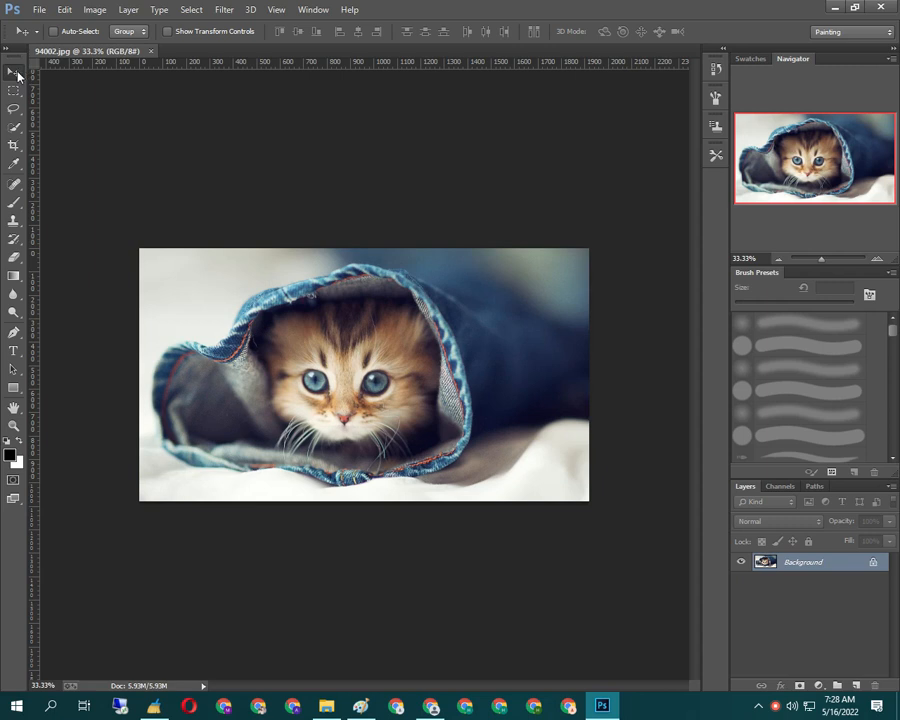
# - Try to move the locked Background, unlock that layer, and shift the photo with the Move tool
pyautogui.moveTo(352, 372); pyautogui.dragTo(153, 177)
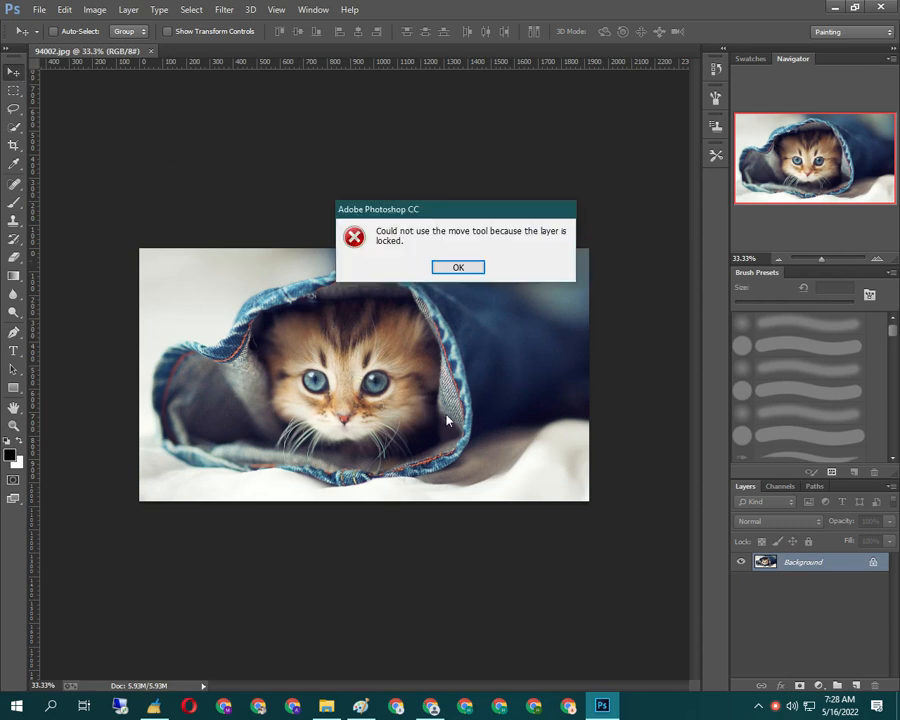
pyautogui.click(475, 268)
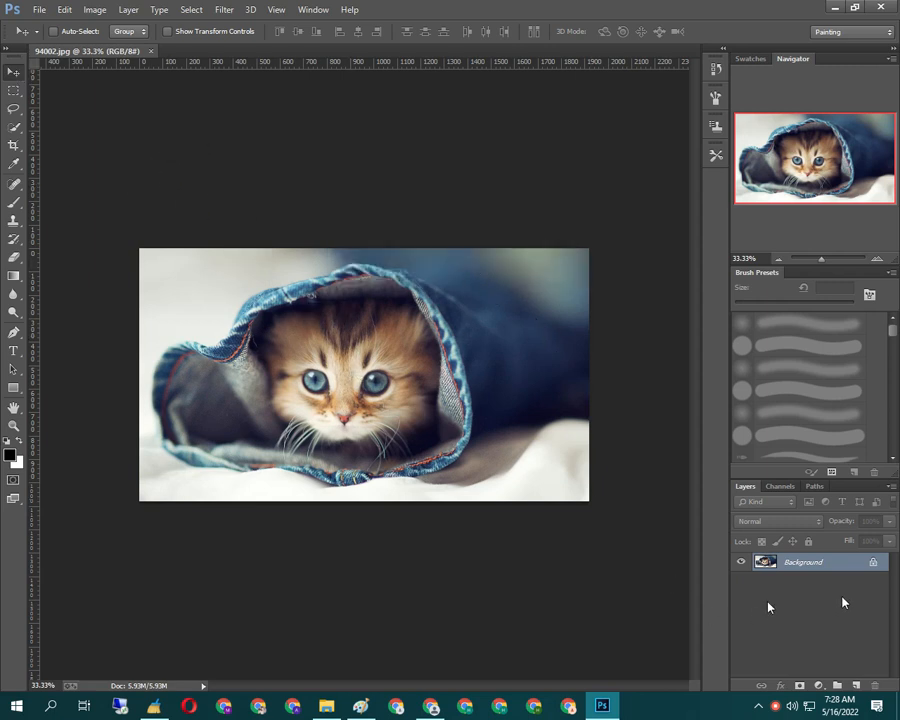
pyautogui.click(873, 563)
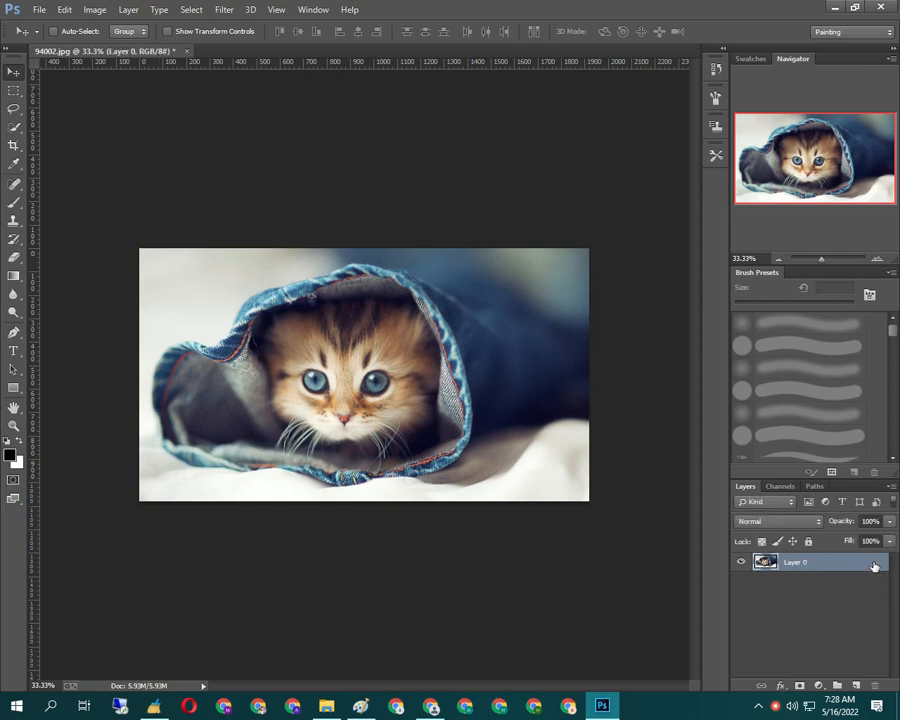
pyautogui.moveTo(476, 434); pyautogui.dragTo(449, 426)
# - Make a rectangular marquee selection on the photo and reposition it around the kitten's face
pyautogui.click(14, 90)
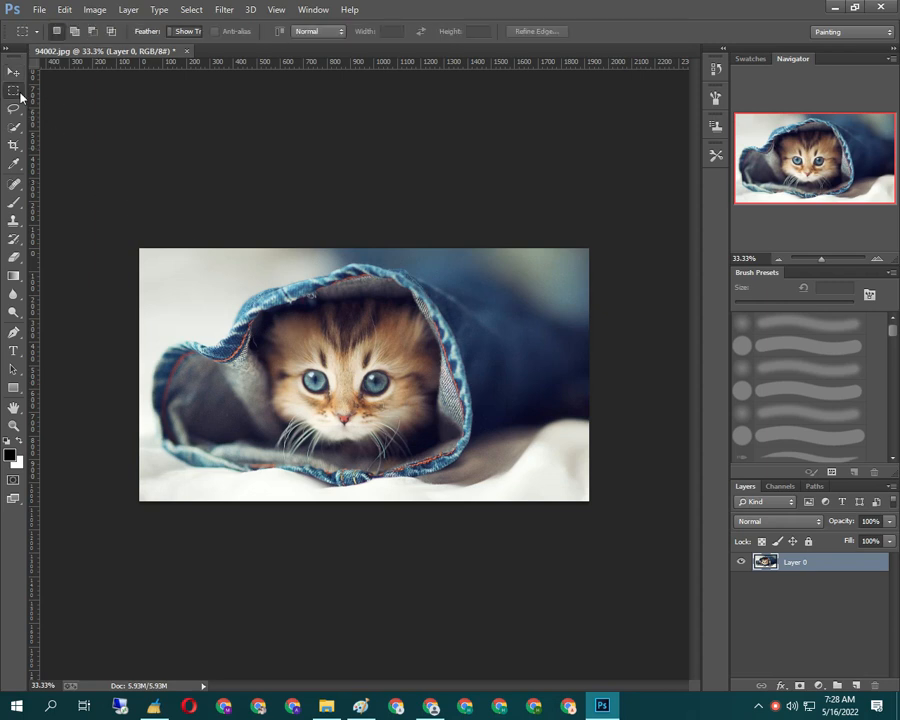
pyautogui.moveTo(185, 260); pyautogui.dragTo(389, 438)
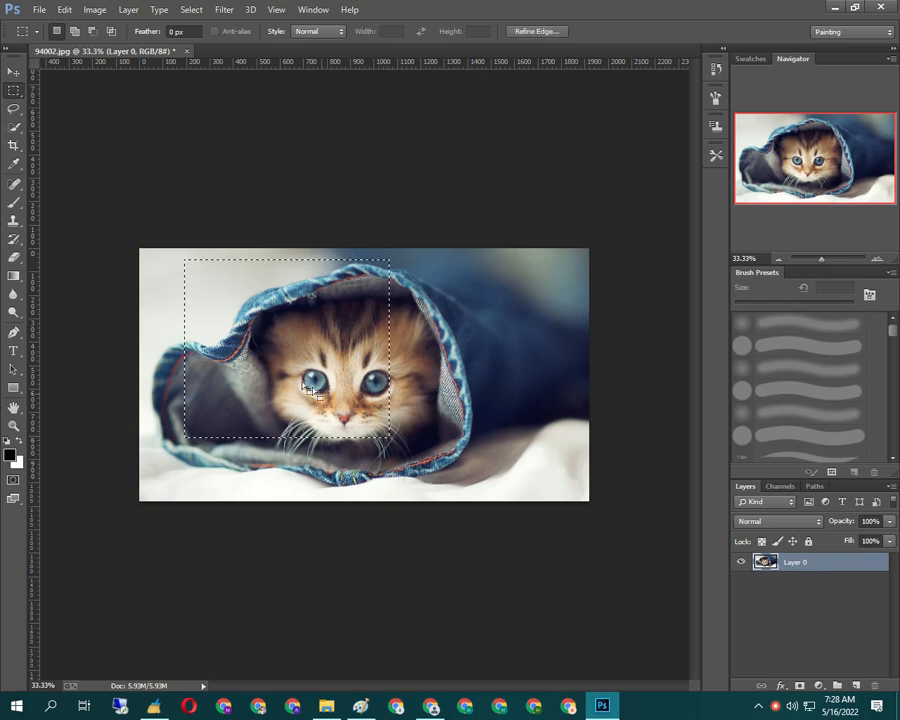
pyautogui.moveTo(279, 349); pyautogui.dragTo(349, 368)
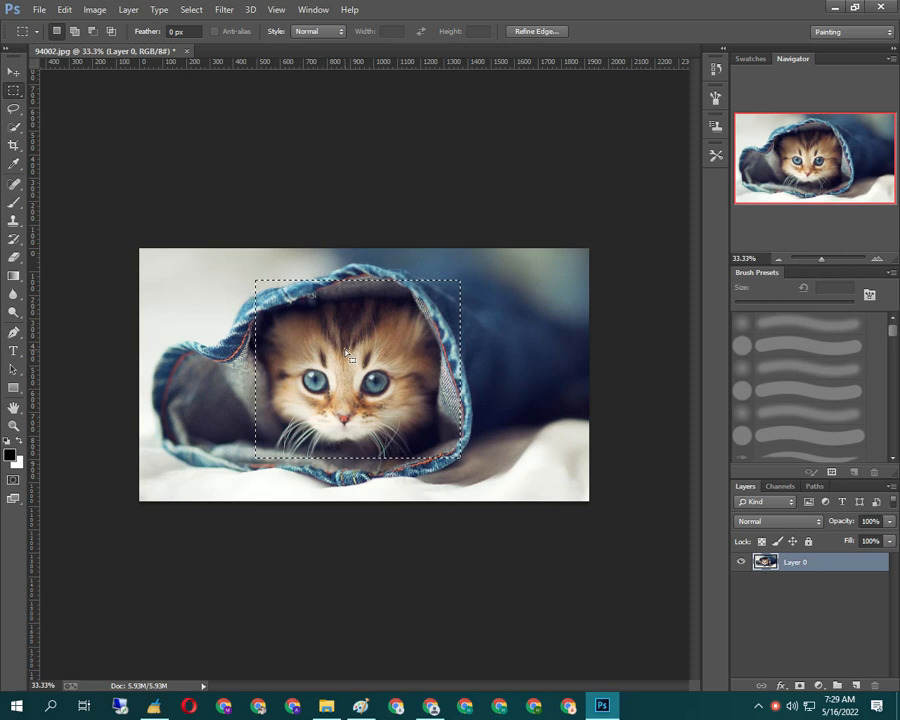
pyautogui.moveTo(345, 353)
pyautogui.mouseDown()
pyautogui.moveTo(280, 346)
pyautogui.moveTo(267, 332)
pyautogui.moveTo(331, 358)
pyautogui.mouseUp()
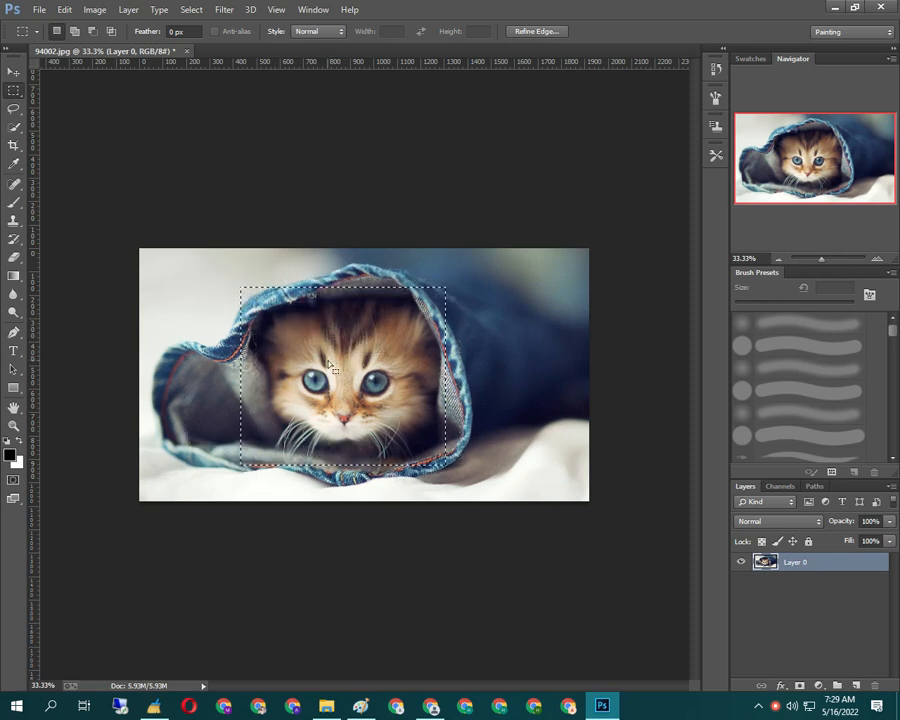
# - With the Lasso tool active, move the rectangular selection off the image and deselect it
pyautogui.click(14, 109)
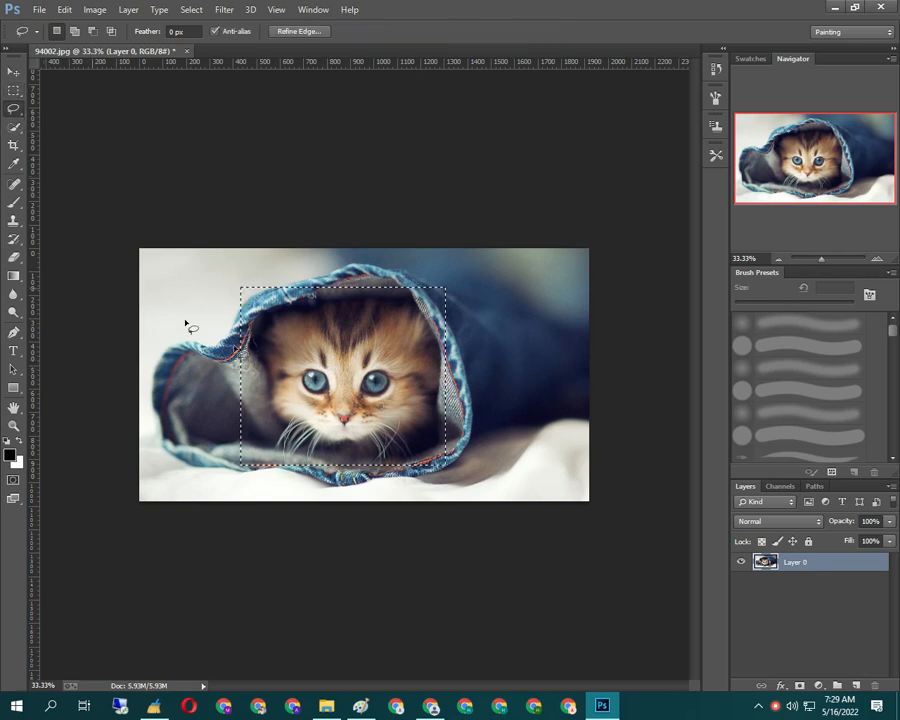
pyautogui.moveTo(326, 378); pyautogui.dragTo(113, 625)
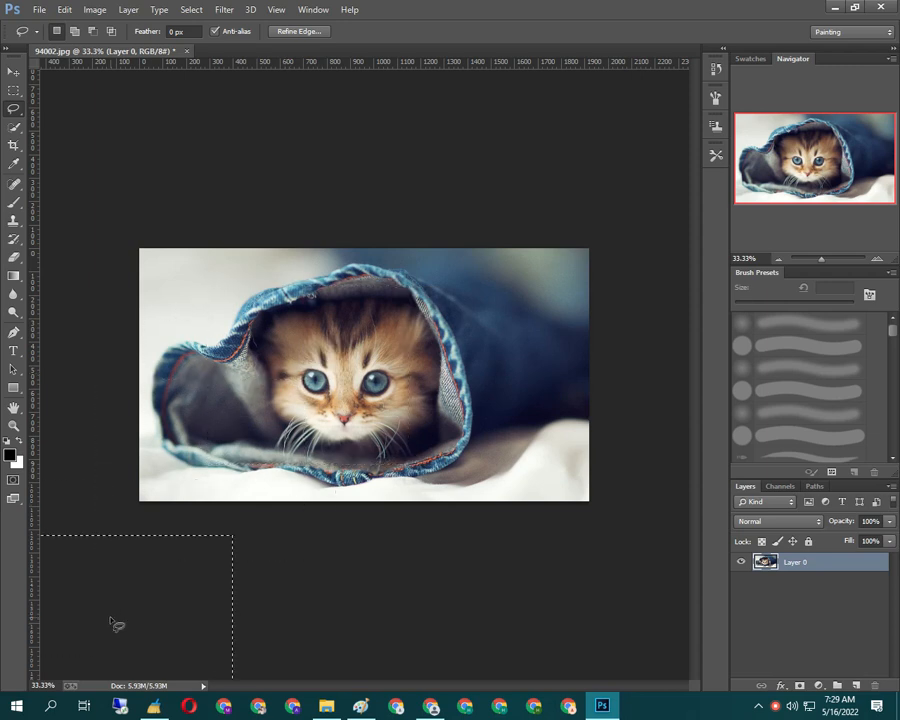
pyautogui.click(218, 369)
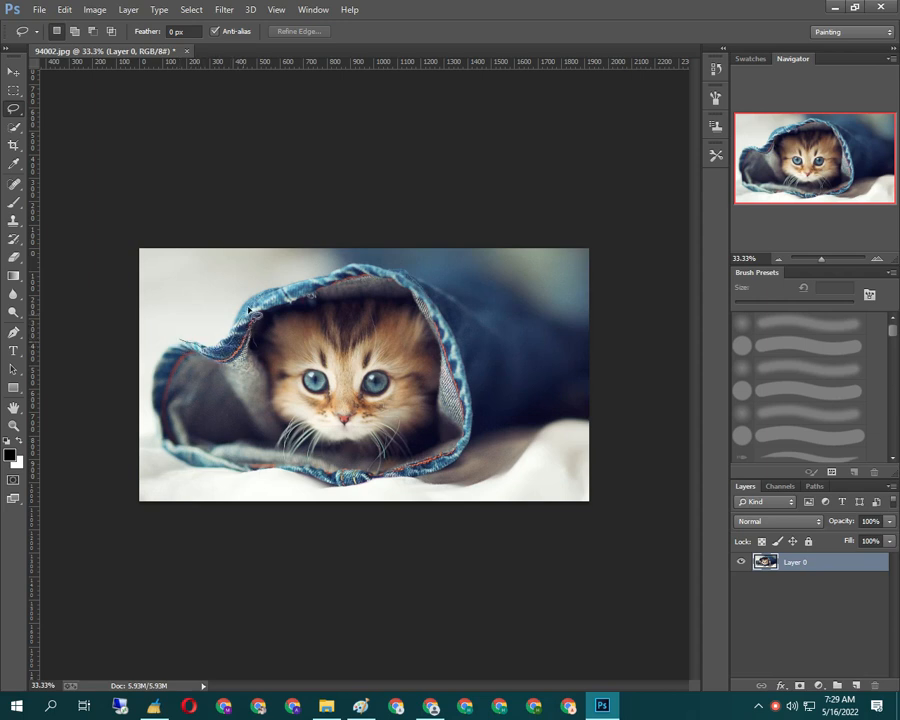
# - Lasso part of the kitten's face around one eye, try a layer mask from it, undo the mask, and shift the selection
pyautogui.moveTo(264, 297)
pyautogui.mouseDown()
pyautogui.moveTo(287, 293)
pyautogui.moveTo(313, 350)
pyautogui.moveTo(284, 392)
pyautogui.moveTo(240, 372)
pyautogui.moveTo(235, 338)
pyautogui.moveTo(263, 380)
pyautogui.moveTo(255, 405)
pyautogui.moveTo(303, 390)
pyautogui.moveTo(308, 402)
pyautogui.mouseUp()
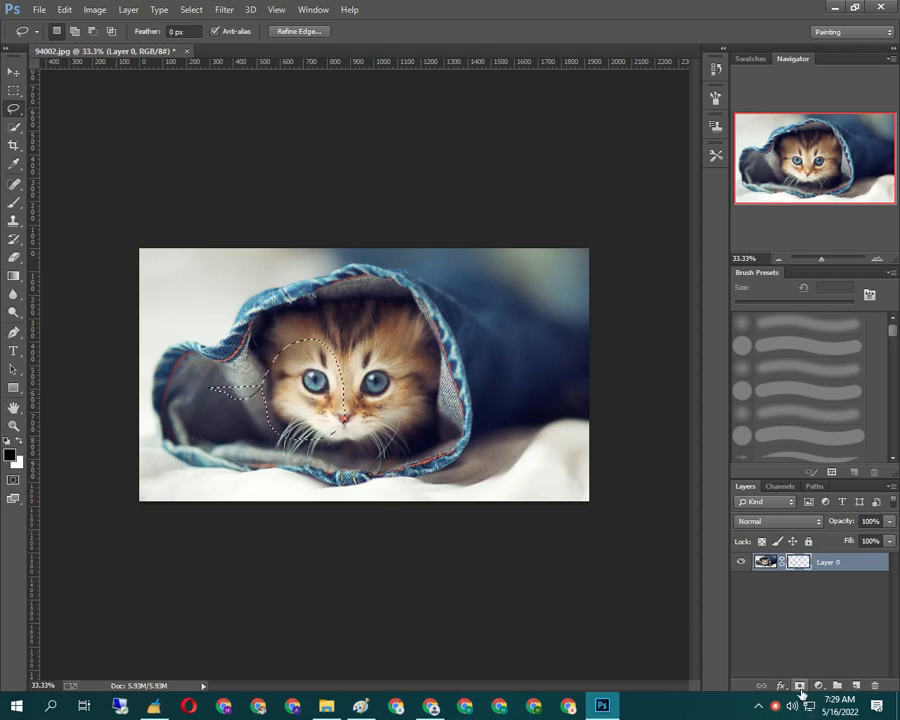
pyautogui.click(799, 687)
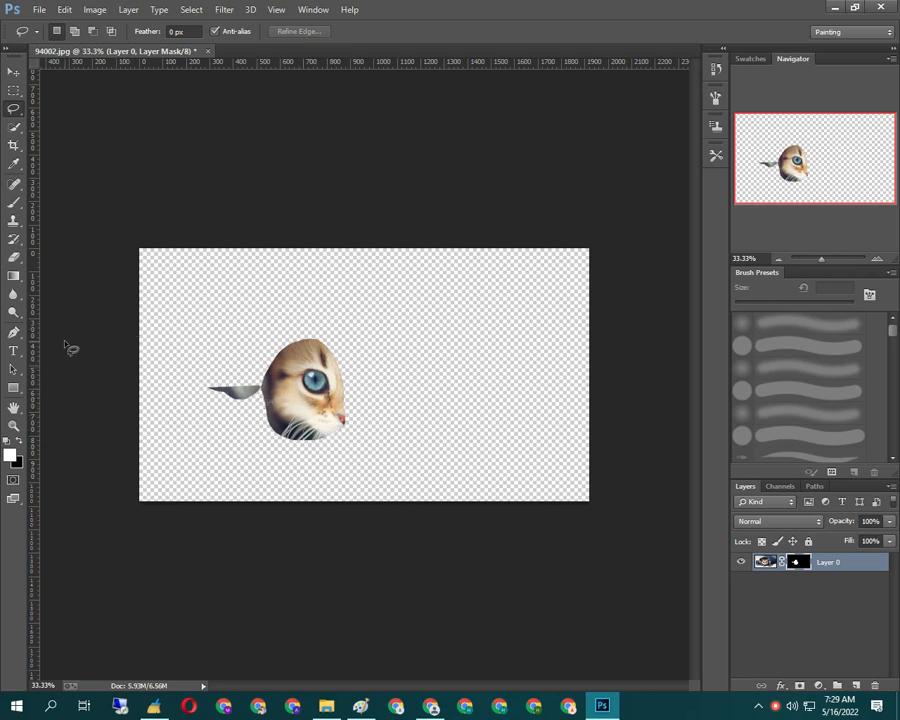
pyautogui.hotkey('ctrl', 'z')
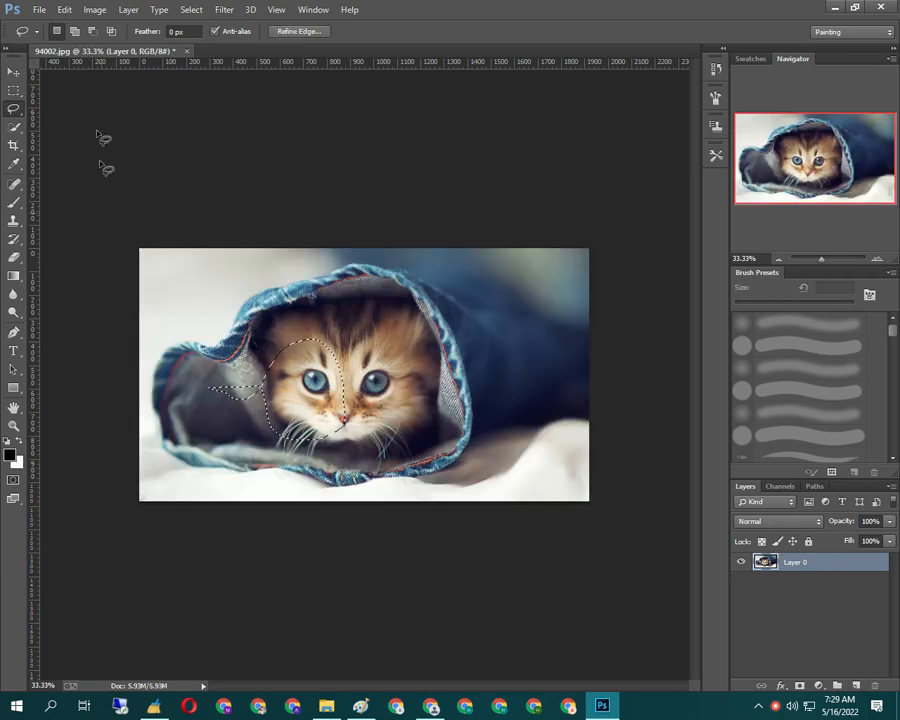
pyautogui.moveTo(275, 362)
pyautogui.mouseDown()
pyautogui.moveTo(226, 308)
pyautogui.moveTo(162, 318)
pyautogui.mouseUp()
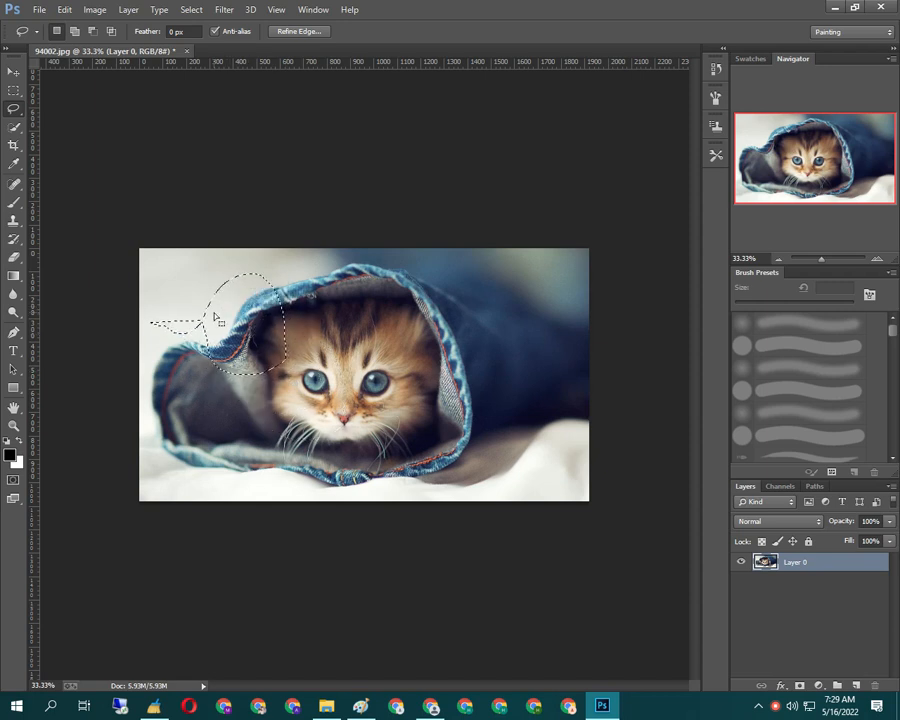
# - Outline the kitten and the denim opening with the Polygonal Lasso and mask the layer to that selection
pyautogui.rightClick(15, 109)
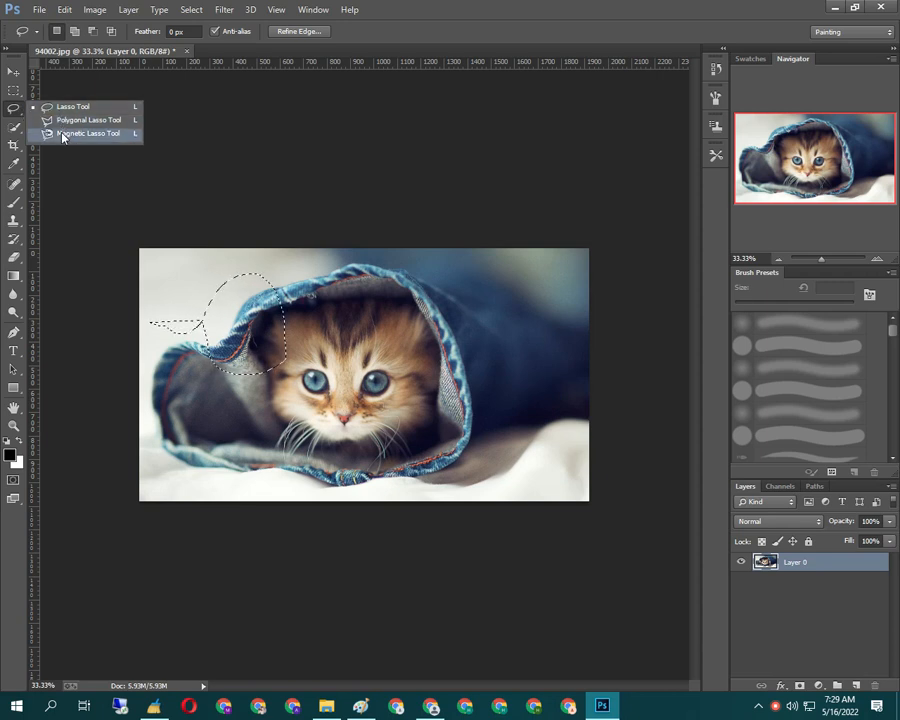
pyautogui.click(63, 124)
pyautogui.click(294, 287)
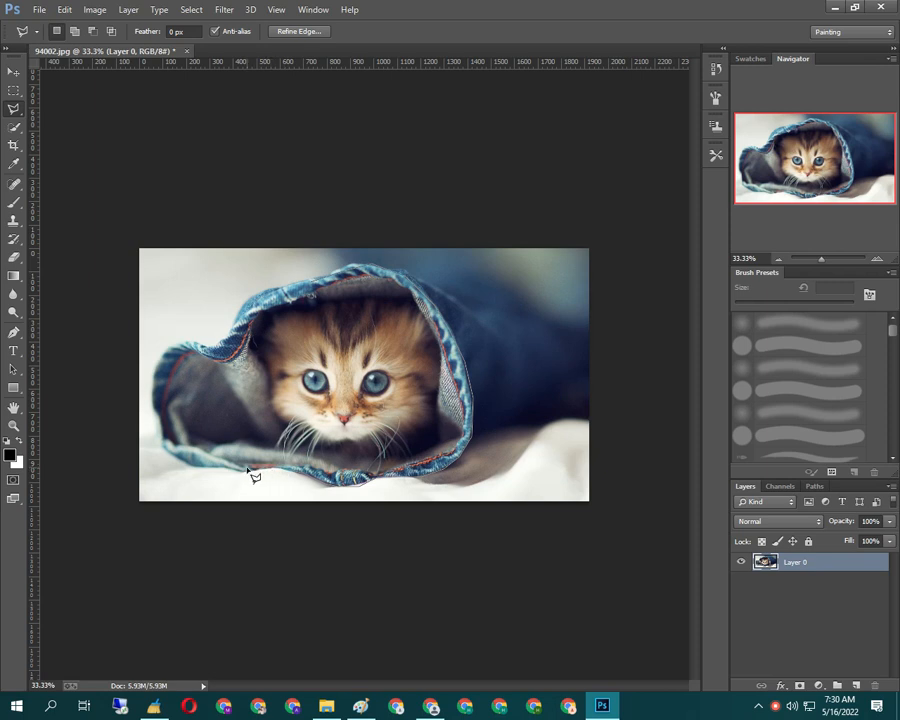
pyautogui.click(230, 356)
pyautogui.click(234, 328)
pyautogui.click(250, 311)
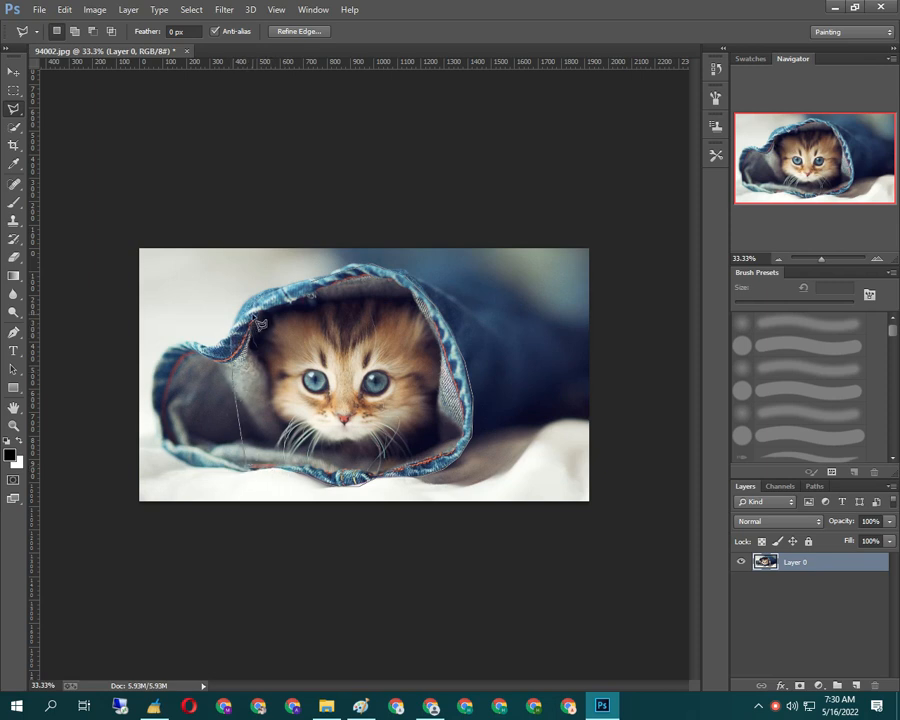
pyautogui.click(316, 291)
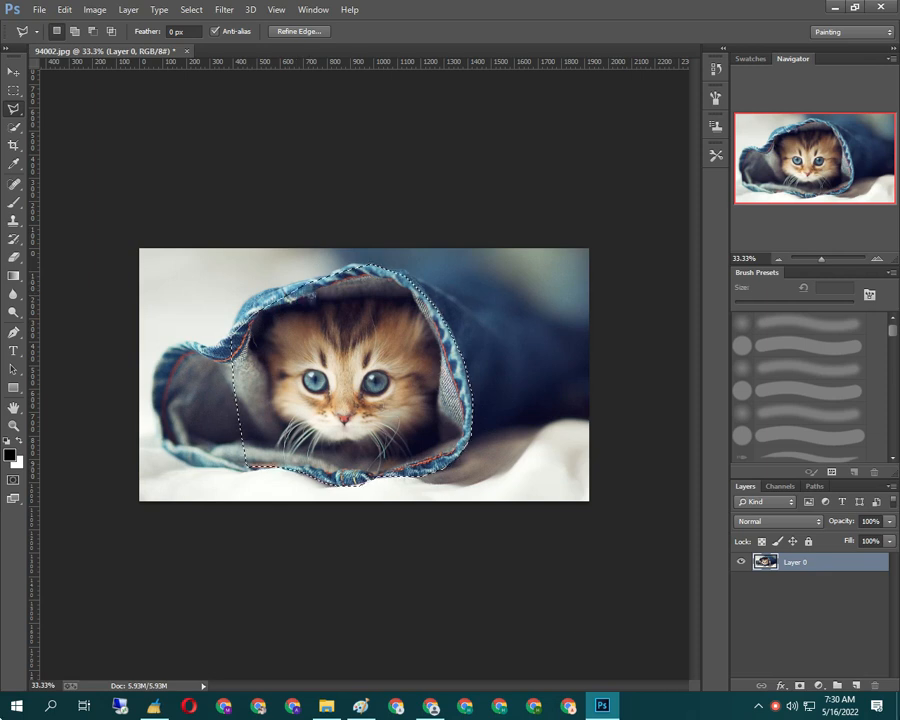
pyautogui.click(798, 686)
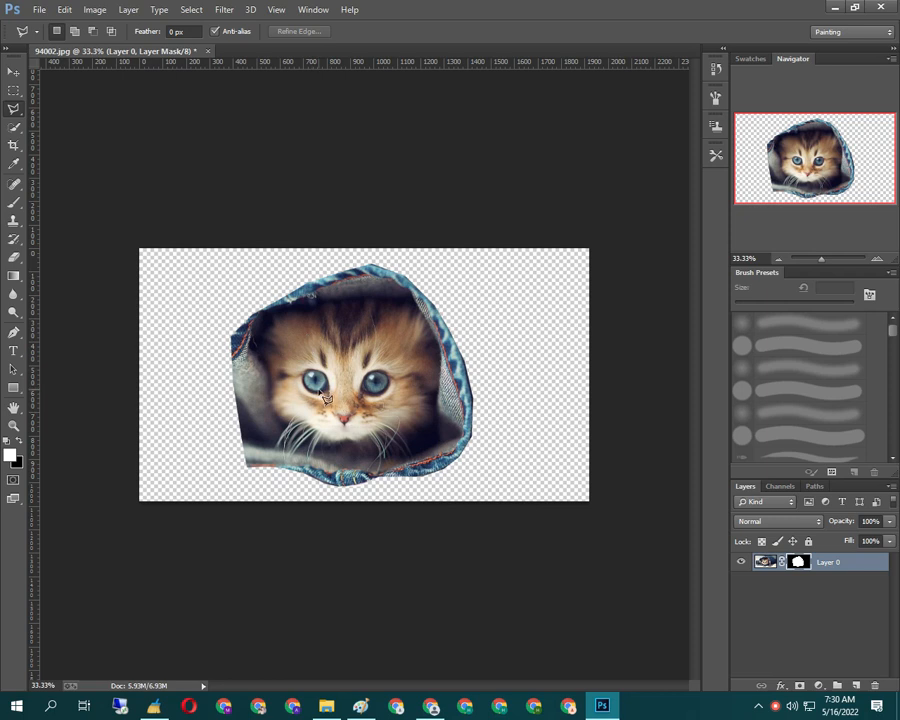
# - Undo the layer mask and revert the photo to its original 94002.jpg snapshot in the history
pyautogui.hotkey('ctrl', 'z')
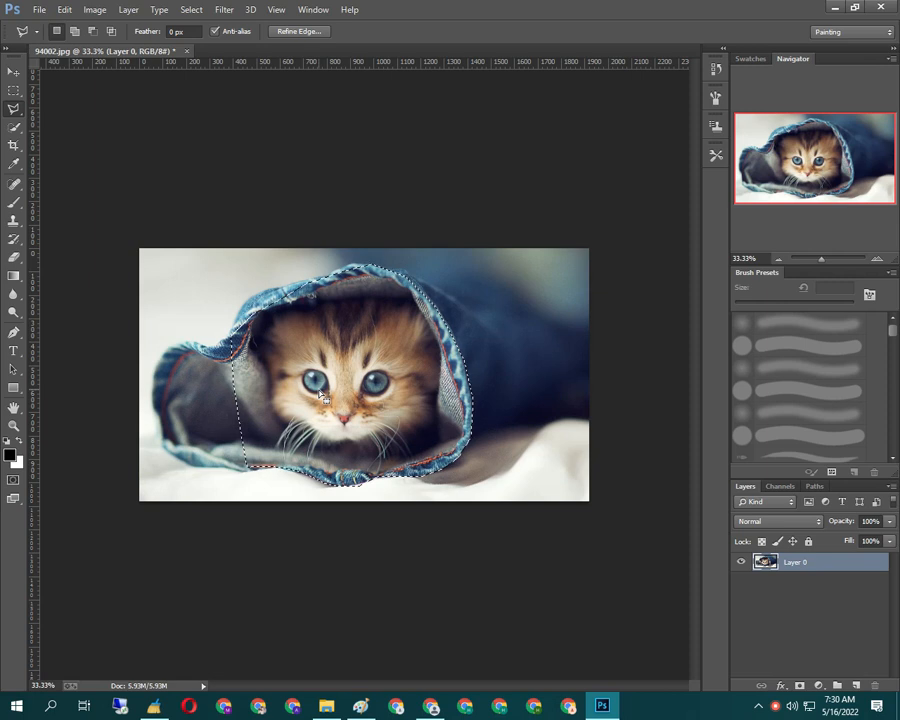
pyautogui.click(714, 70)
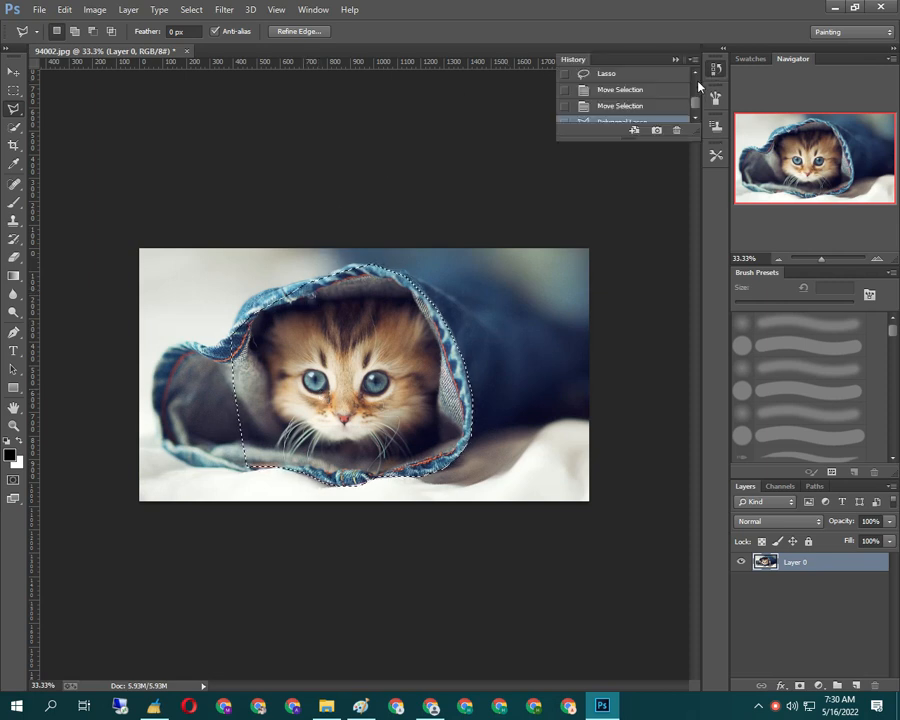
pyautogui.moveTo(697, 101); pyautogui.dragTo(695, 78)
pyautogui.click(628, 76)
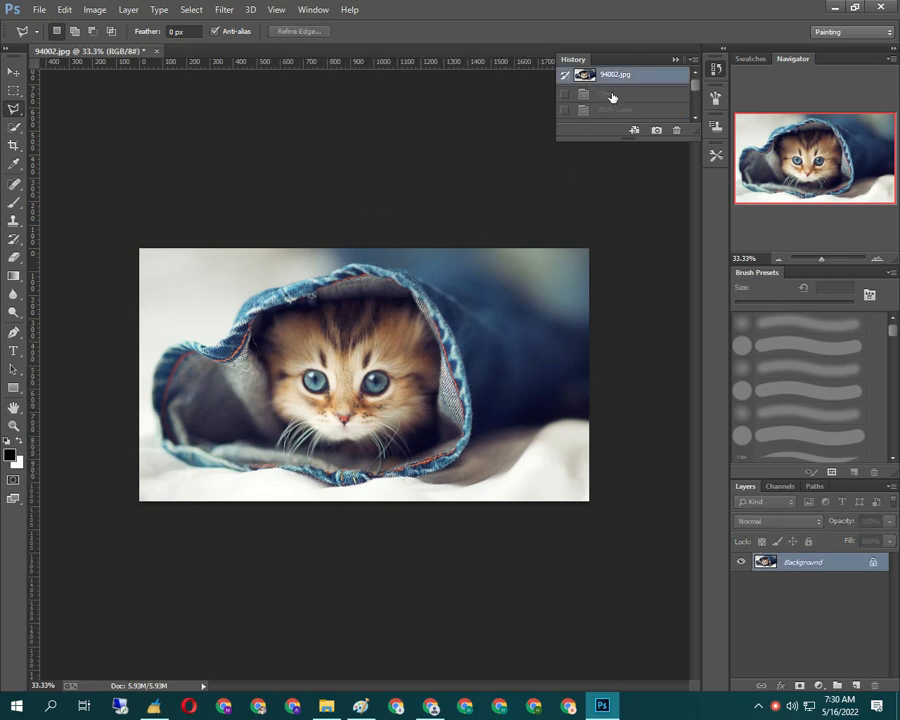
pyautogui.click(613, 96)
pyautogui.scroll(-2, 614, 106)
pyautogui.click(603, 95)
pyautogui.click(611, 107)
pyautogui.scroll(3, 603, 85)
pyautogui.click(600, 76)
# - Discard the stray polygonal outline and use Quick Selection over the pale backdrop, the upper denim and the upper part of the kitten's face
pyautogui.doubleClick(20, 131)
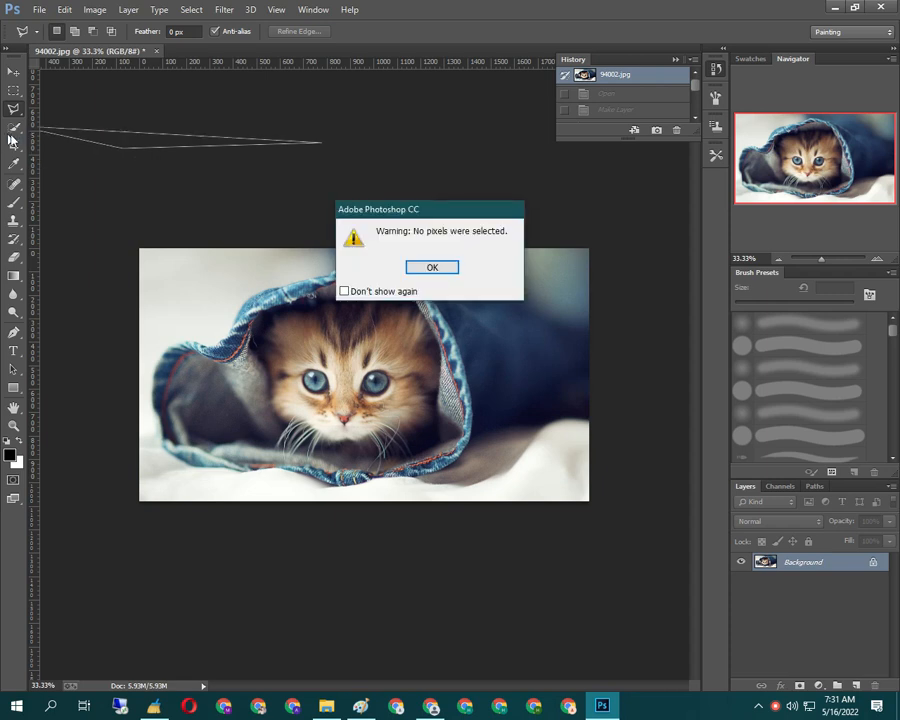
pyautogui.click(433, 267)
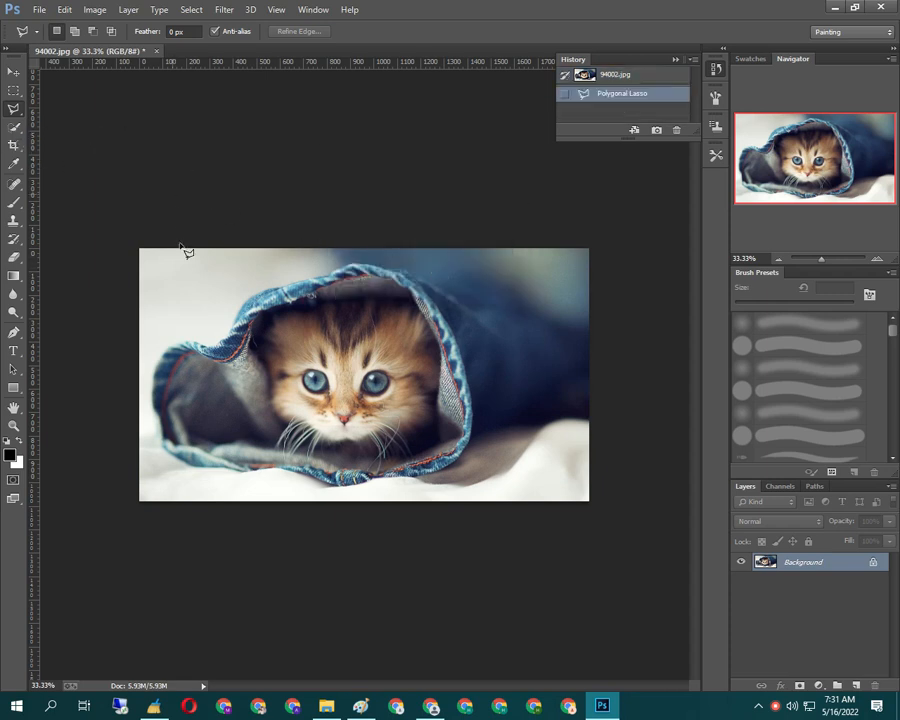
pyautogui.click(14, 127)
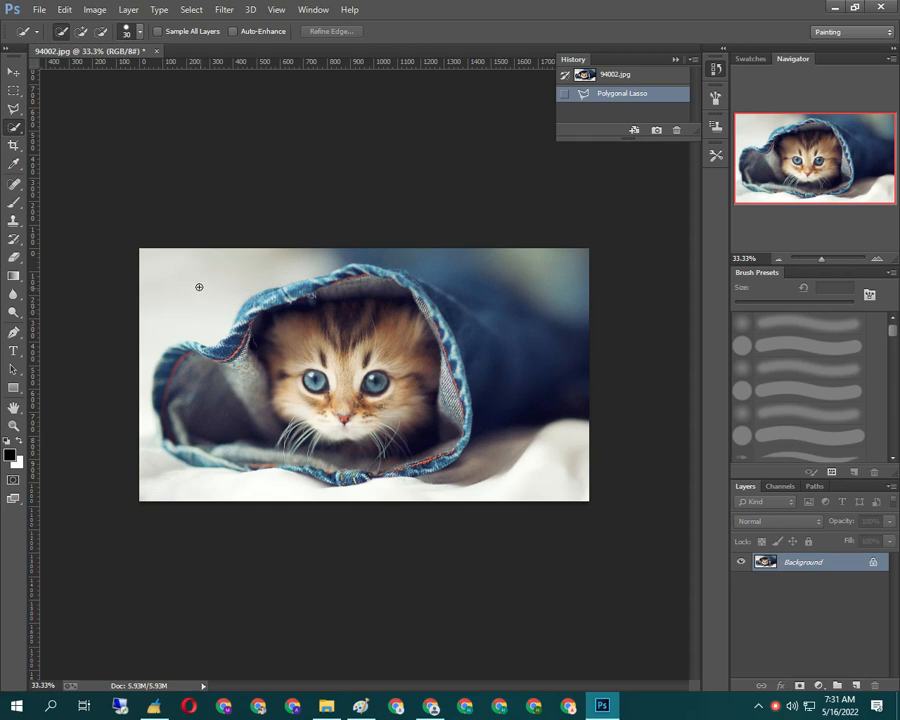
pyautogui.moveTo(232, 290)
pyautogui.mouseDown()
pyautogui.moveTo(290, 364)
pyautogui.moveTo(328, 385)
pyautogui.moveTo(380, 380)
pyautogui.mouseUp()
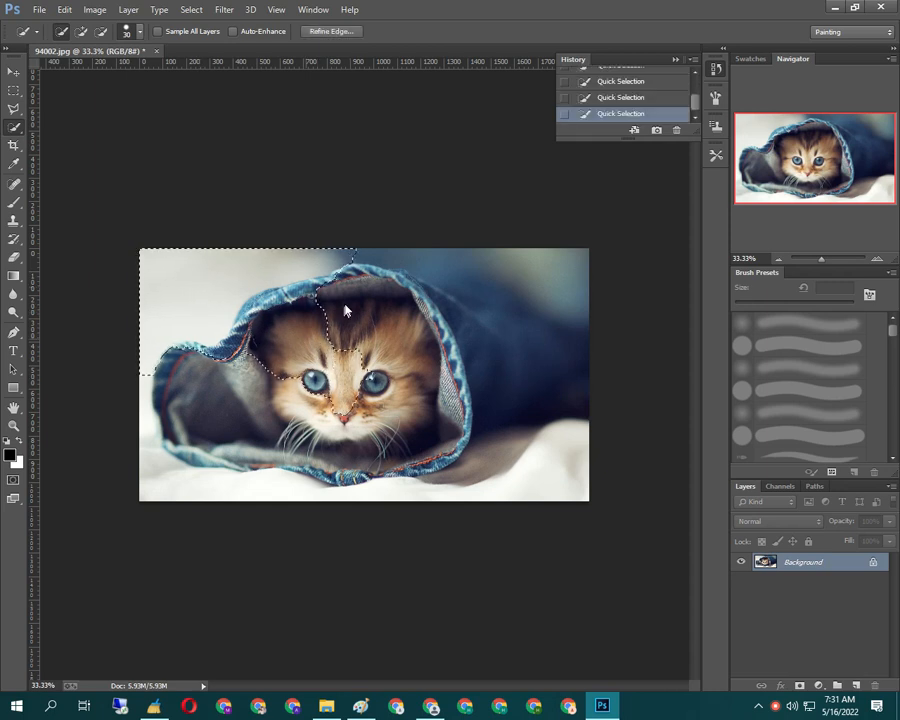
pyautogui.moveTo(350, 280)
pyautogui.mouseDown()
pyautogui.moveTo(389, 271)
pyautogui.moveTo(361, 278)
pyautogui.moveTo(433, 298)
pyautogui.mouseUp()
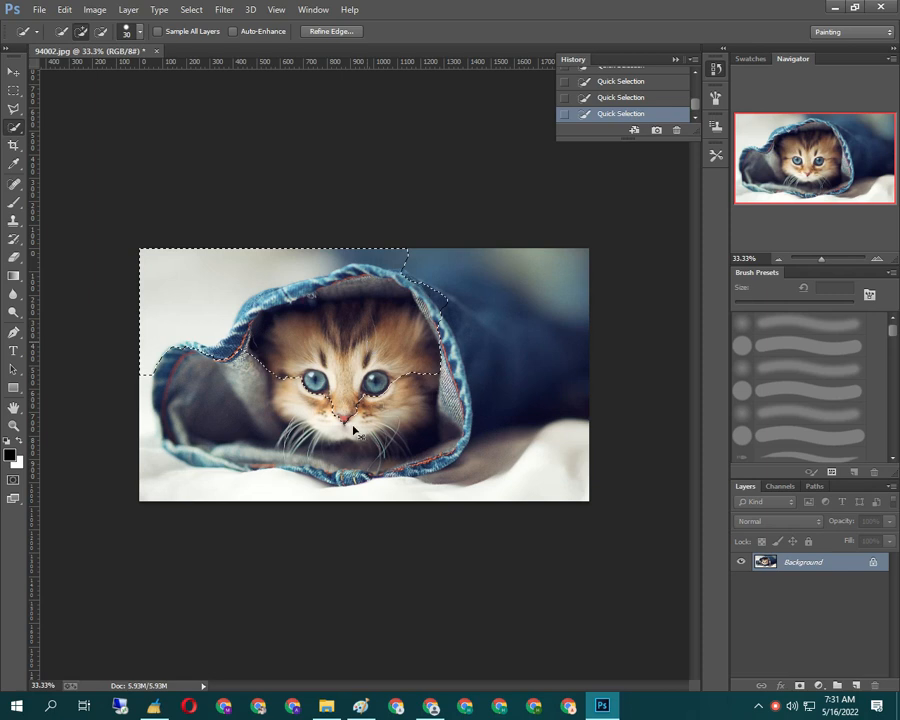
# - Try a custom RGB Curves adjustment on the selected area, with a point at input 148, output 126, and cancel it
pyautogui.hotkey('ctrl', 'm')
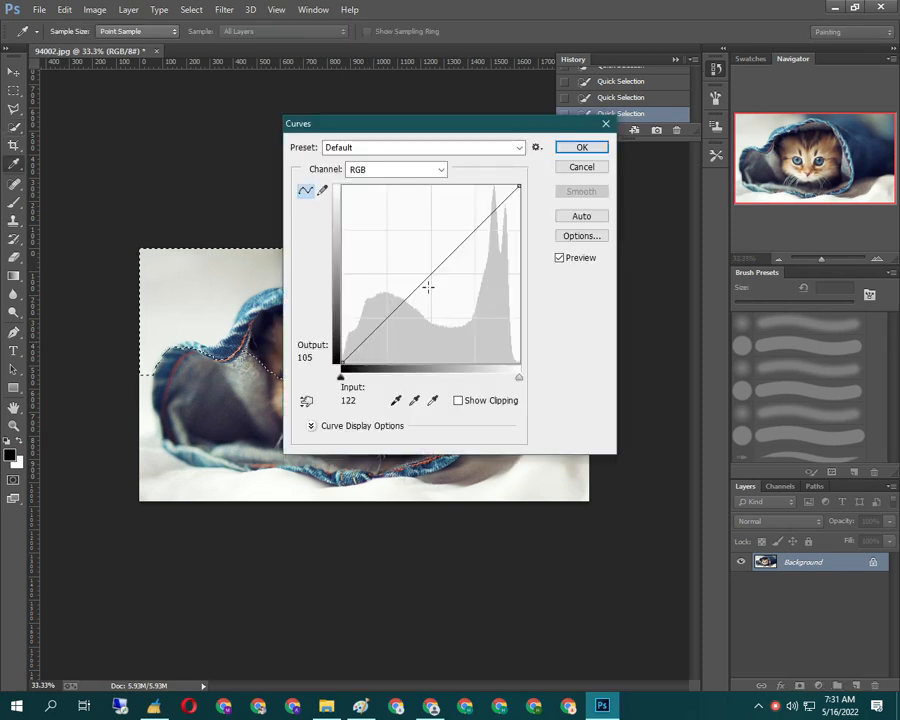
pyautogui.moveTo(428, 280); pyautogui.dragTo(398, 258)
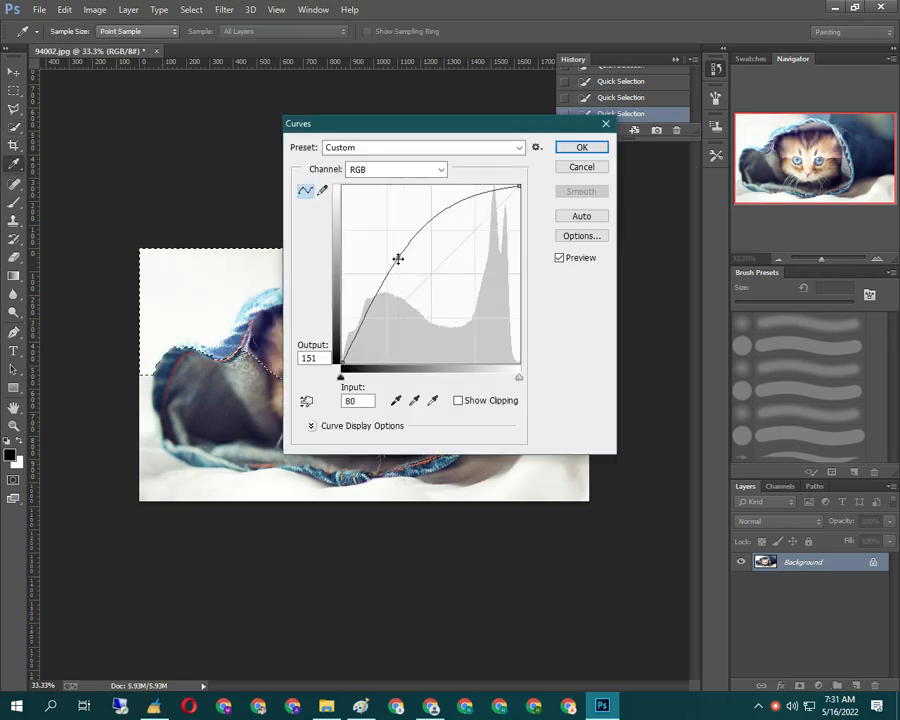
pyautogui.moveTo(402, 127); pyautogui.dragTo(687, 168)
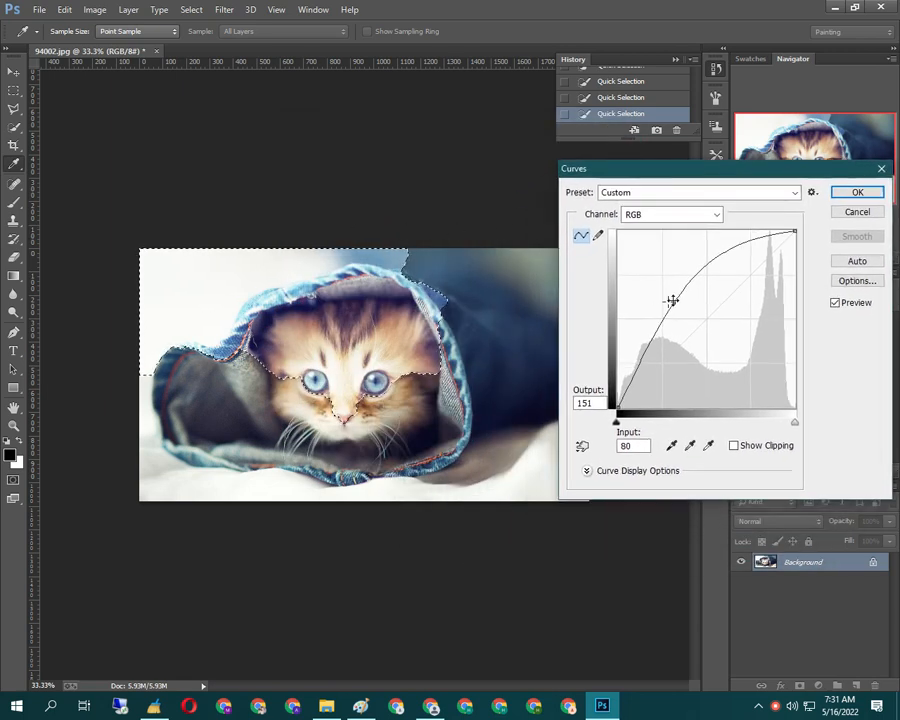
pyautogui.moveTo(673, 302); pyautogui.dragTo(727, 308)
pyautogui.click(721, 320)
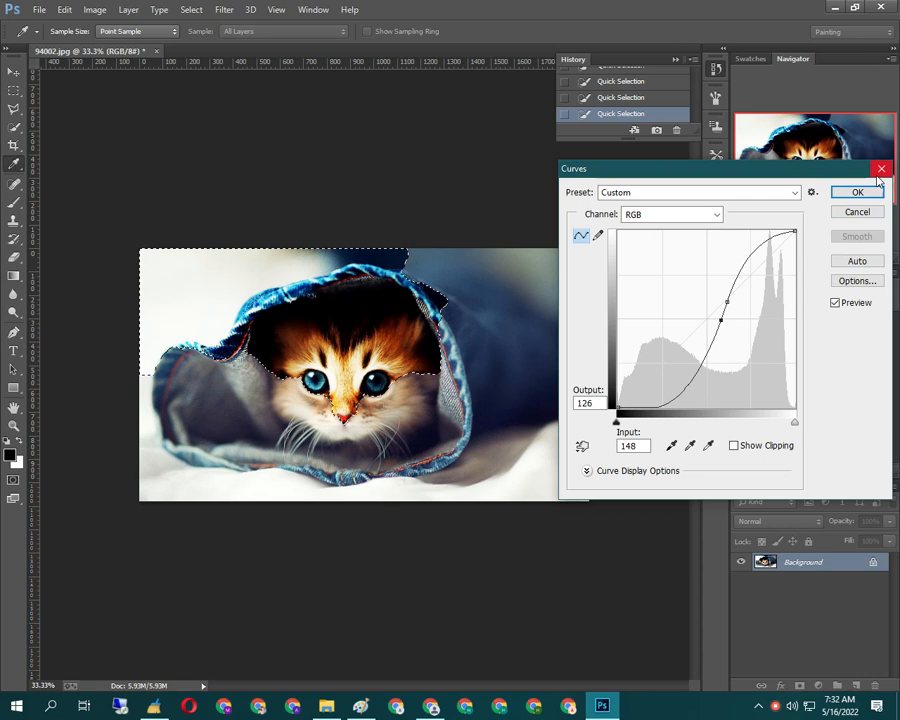
pyautogui.click(859, 213)
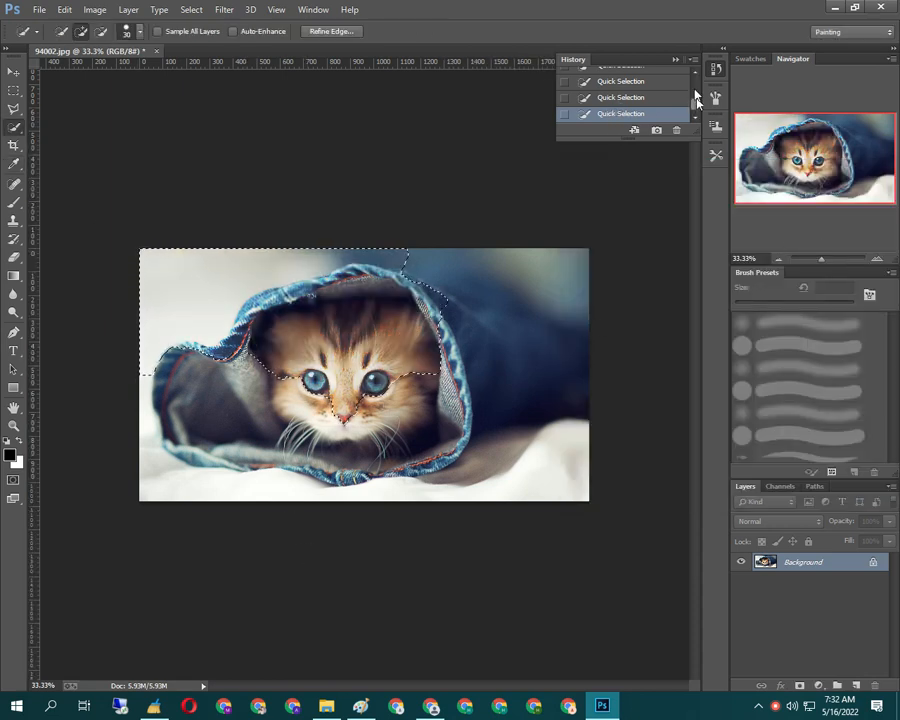
# - Restore the 94002.jpg history snapshot to discard the quick selection
pyautogui.scroll(3, 680, 98)
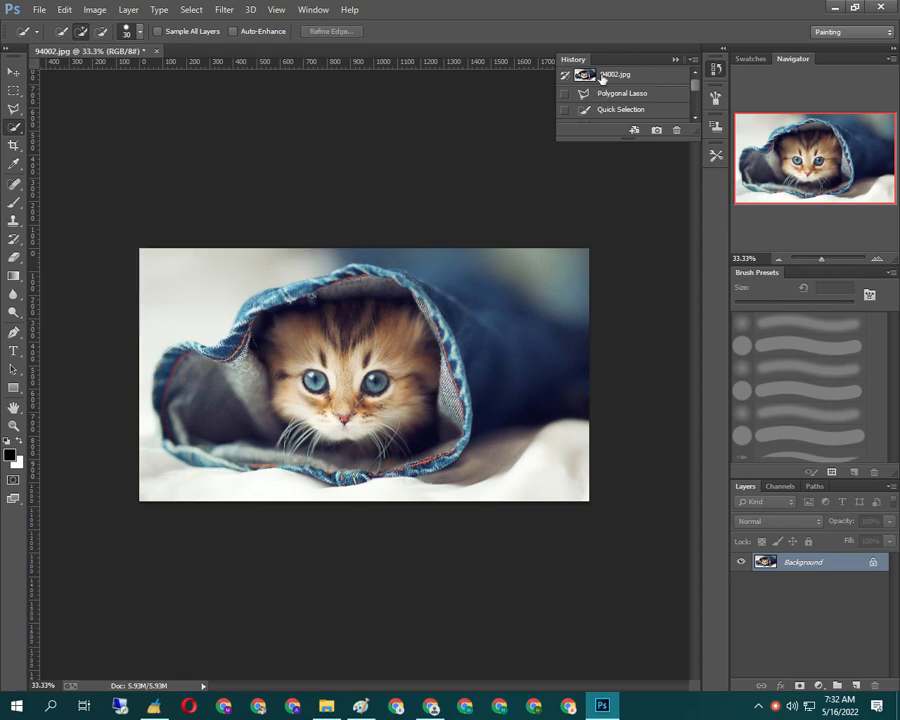
pyautogui.click(605, 74)
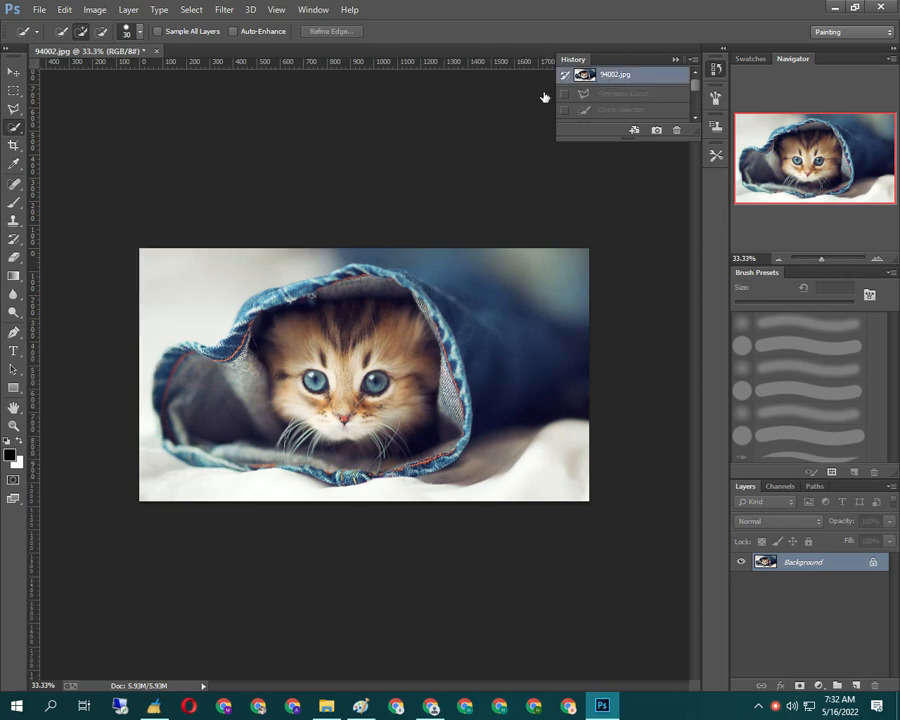
# - Try the Crop tool on the kitten photo, pulling the crop frame inward and tilting the image slightly
pyautogui.click(12, 145)
pyautogui.moveTo(141, 247); pyautogui.dragTo(153, 179)
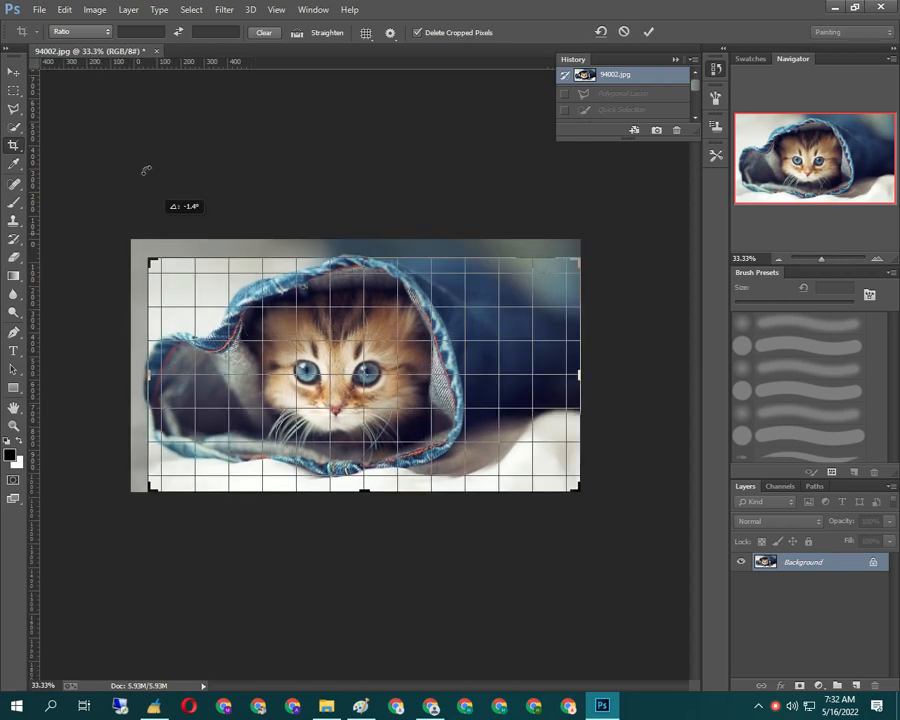
pyautogui.click(640, 76)
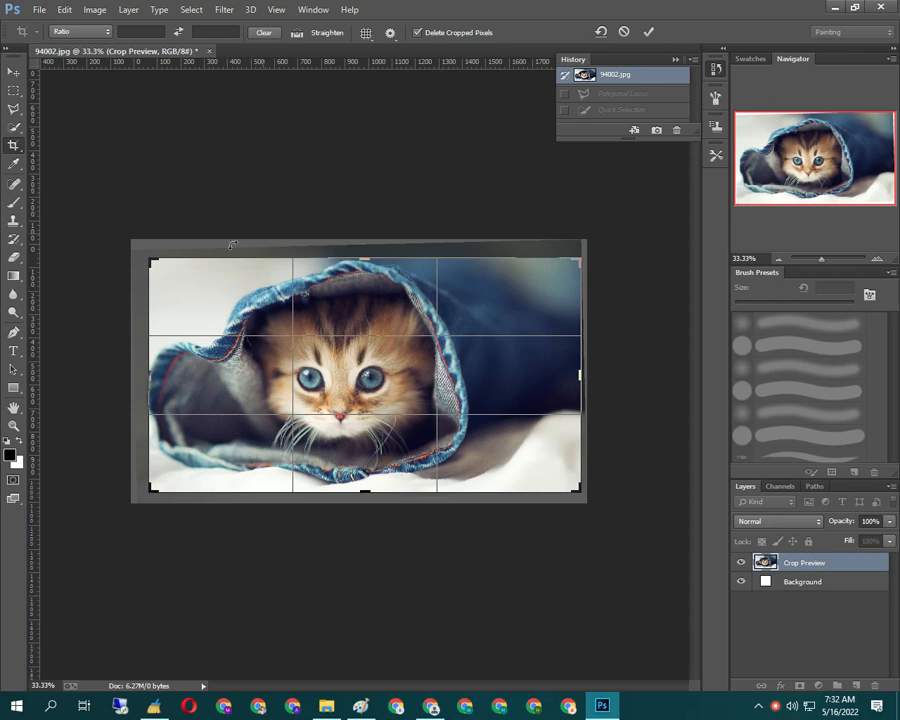
pyautogui.moveTo(152, 261)
pyautogui.mouseDown()
pyautogui.moveTo(132, 251)
pyautogui.moveTo(152, 254)
pyautogui.mouseUp()
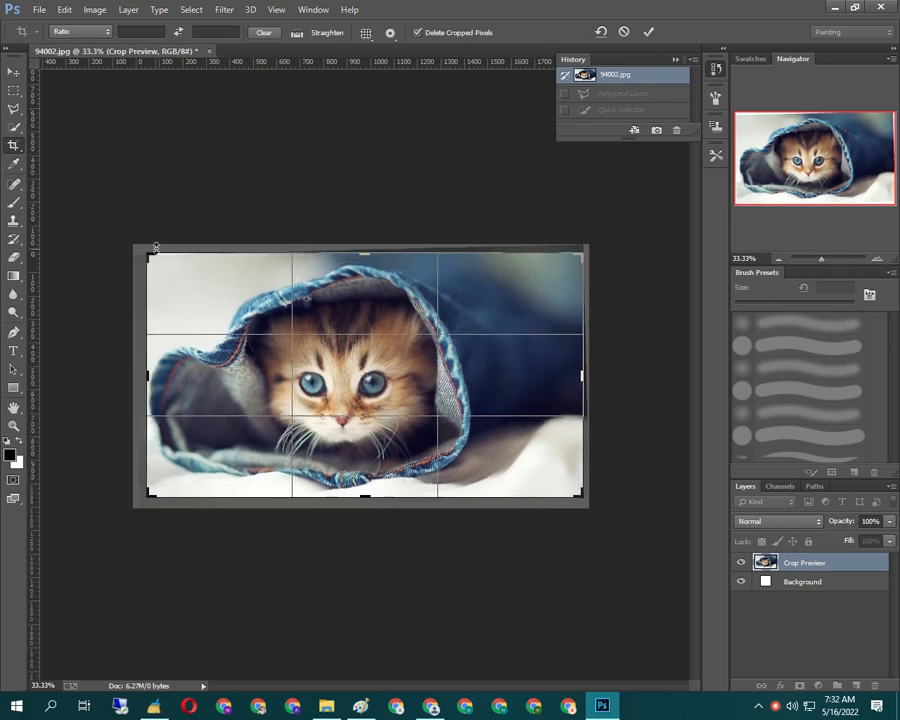
pyautogui.moveTo(155, 246); pyautogui.dragTo(157, 253)
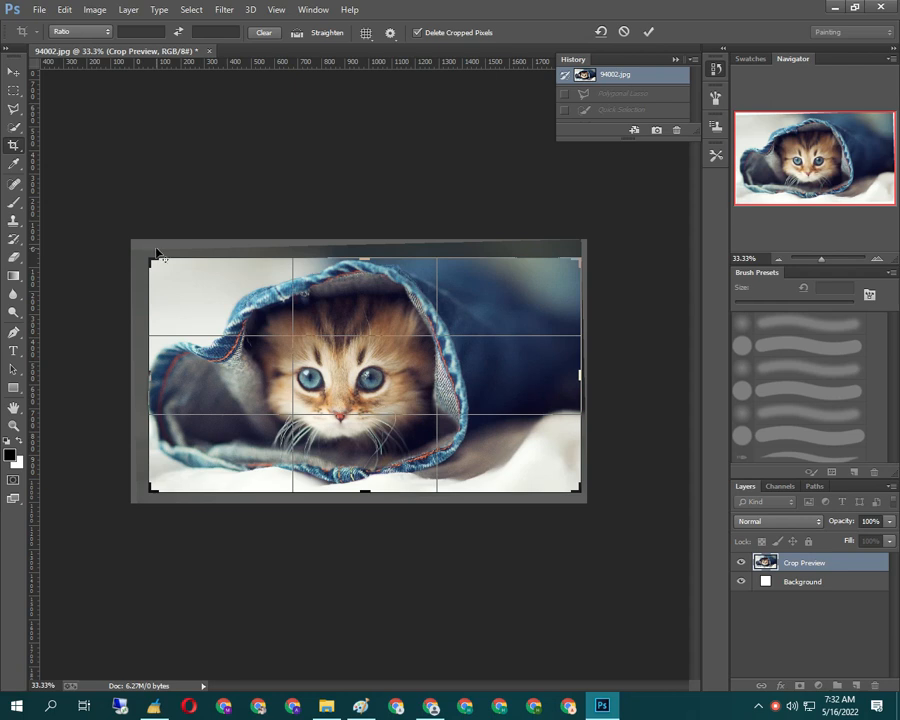
# - Start saving the photo without applying the pending crop, and cancel the save
pyautogui.hotkey('ctrl', 's')
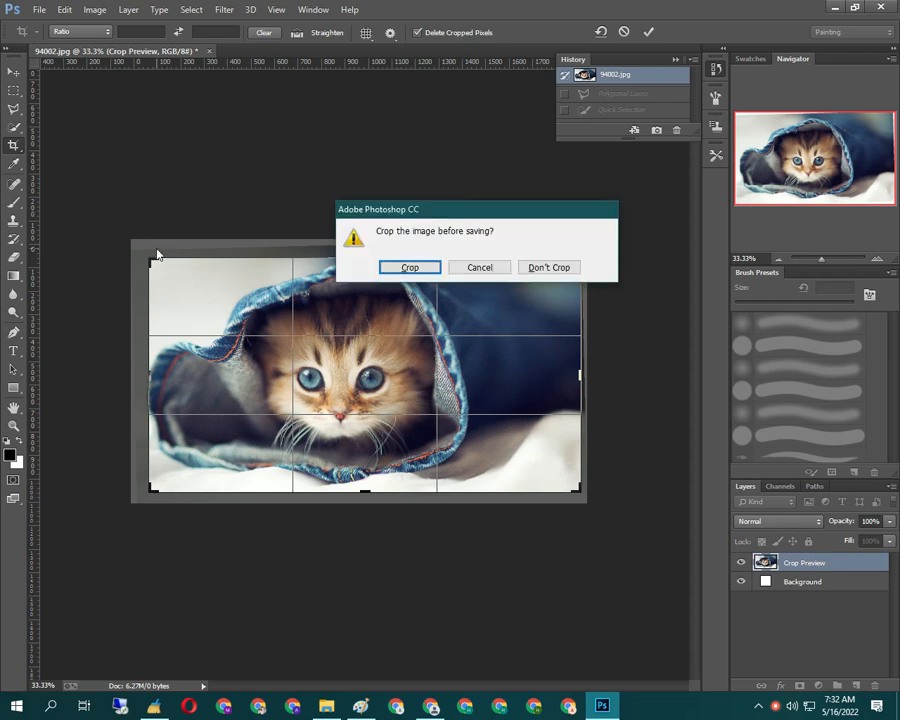
pyautogui.click(548, 266)
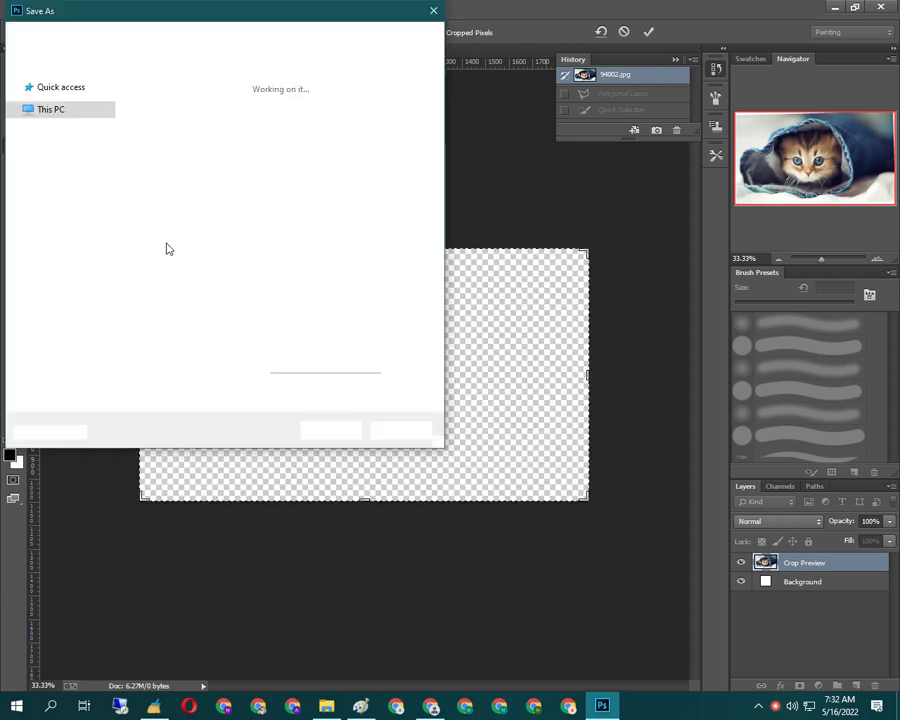
pyautogui.click(428, 10)
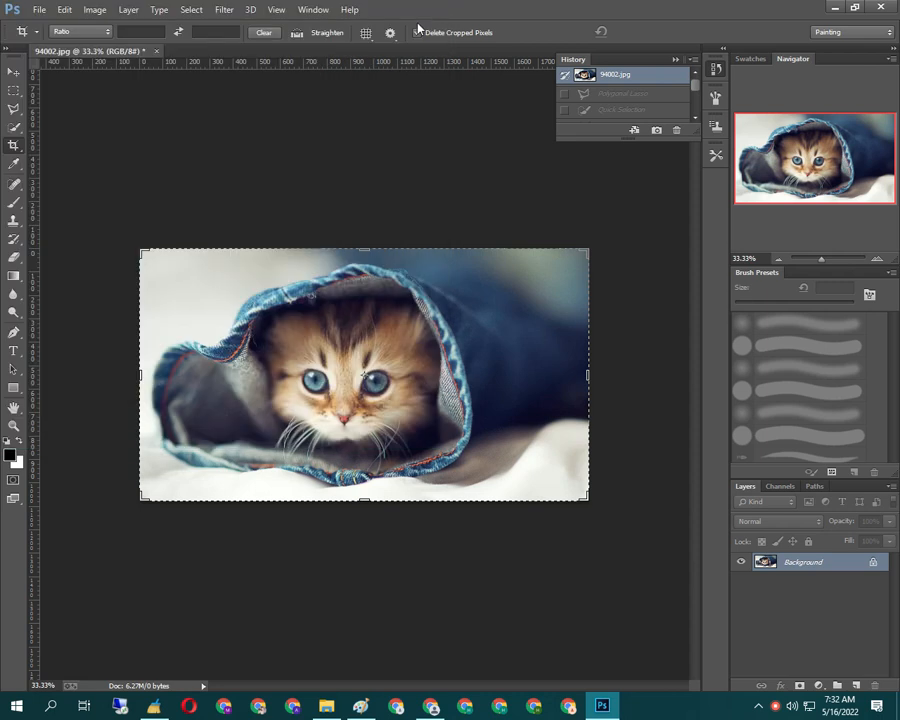
# - Sample foreground colours with the Eyedropper from the kitten's face, the denim and the backdrop
pyautogui.click(14, 163)
pyautogui.moveTo(331, 369); pyautogui.dragTo(188, 356)
pyautogui.moveTo(187, 420); pyautogui.dragTo(328, 449)
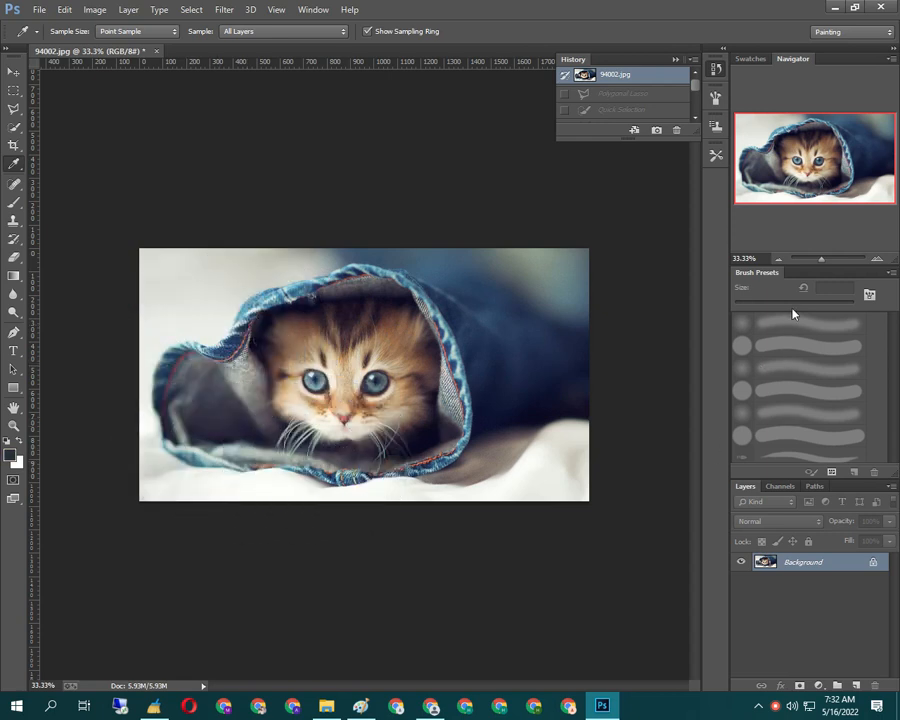
pyautogui.moveTo(322, 330); pyautogui.dragTo(305, 310)
pyautogui.moveTo(212, 291); pyautogui.dragTo(210, 290)
# - Try the Spot Healing Brush at 19 px on the kitten's forehead and one eye, and restore the 94002.jpg history snapshot
pyautogui.click(13, 184)
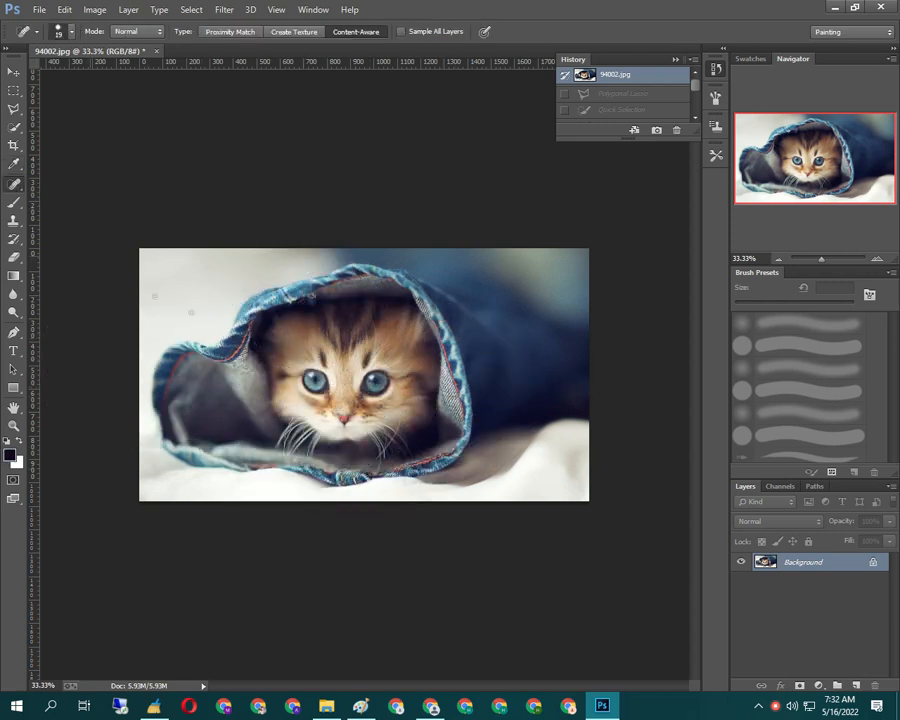
pyautogui.moveTo(322, 344)
pyautogui.mouseDown()
pyautogui.moveTo(325, 369)
pyautogui.moveTo(358, 361)
pyautogui.moveTo(345, 330)
pyautogui.moveTo(357, 344)
pyautogui.moveTo(342, 356)
pyautogui.moveTo(340, 318)
pyautogui.moveTo(338, 332)
pyautogui.moveTo(372, 332)
pyautogui.moveTo(388, 394)
pyautogui.moveTo(354, 384)
pyautogui.moveTo(387, 385)
pyautogui.moveTo(389, 399)
pyautogui.mouseUp()
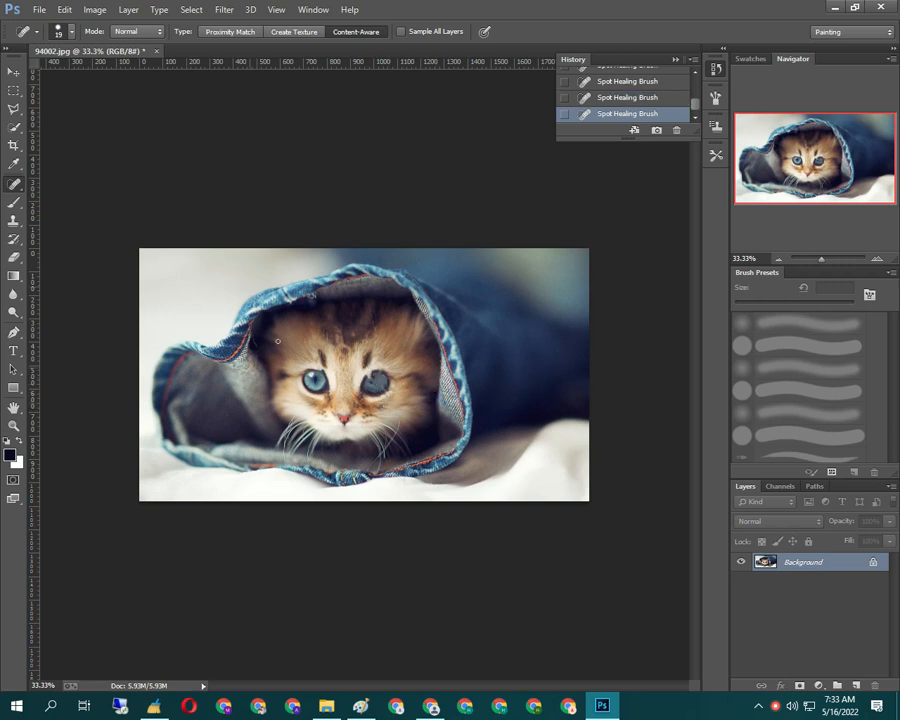
pyautogui.moveTo(694, 113); pyautogui.dragTo(691, 74)
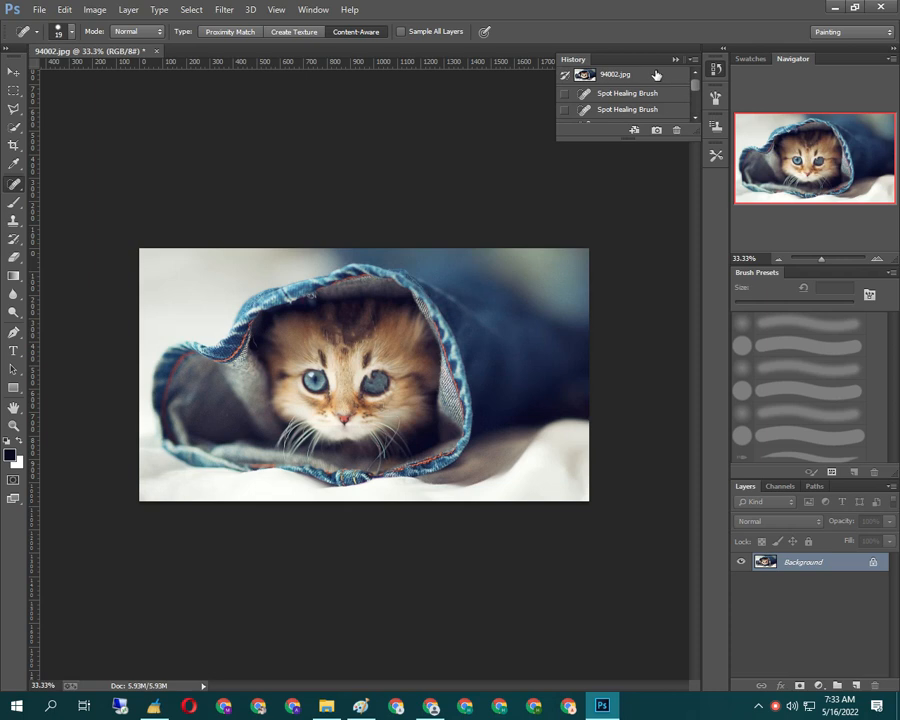
pyautogui.click(655, 74)
# - Paint dark 13 px Brush strokes across the kitten's face using another soft preset partway, and restore the 94002.jpg history snapshot
pyautogui.click(15, 204)
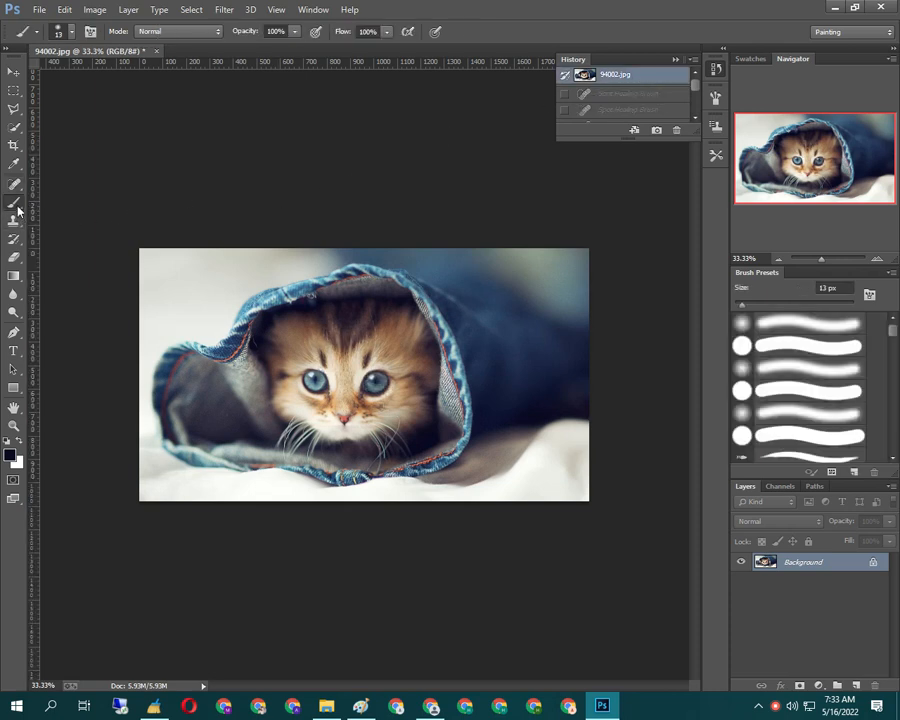
pyautogui.moveTo(293, 340); pyautogui.dragTo(343, 373)
pyautogui.click(765, 364)
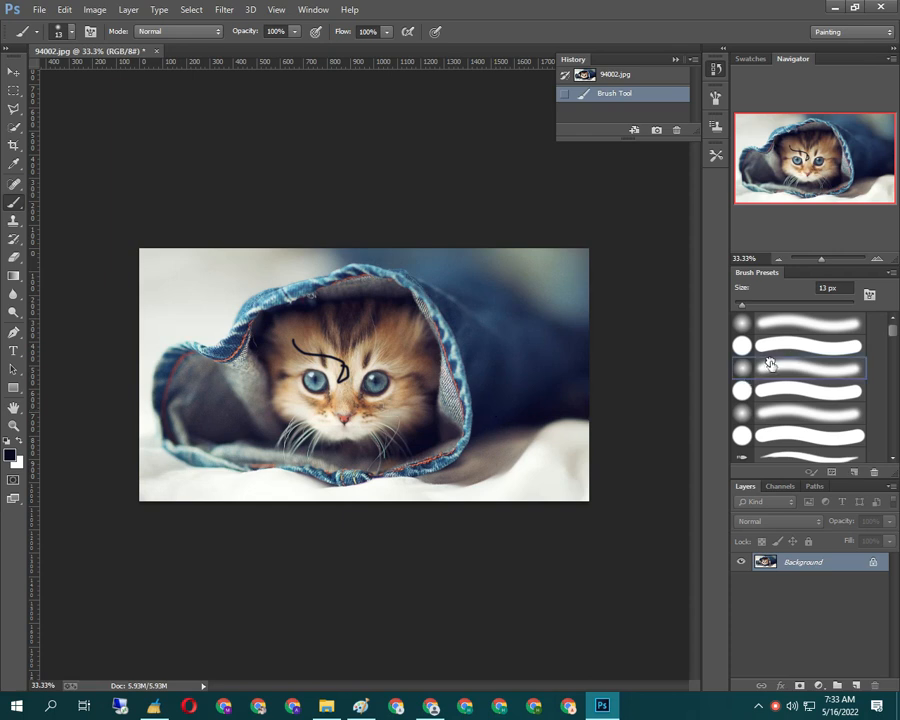
pyautogui.moveTo(390, 357)
pyautogui.mouseDown()
pyautogui.moveTo(410, 396)
pyautogui.moveTo(318, 425)
pyautogui.mouseUp()
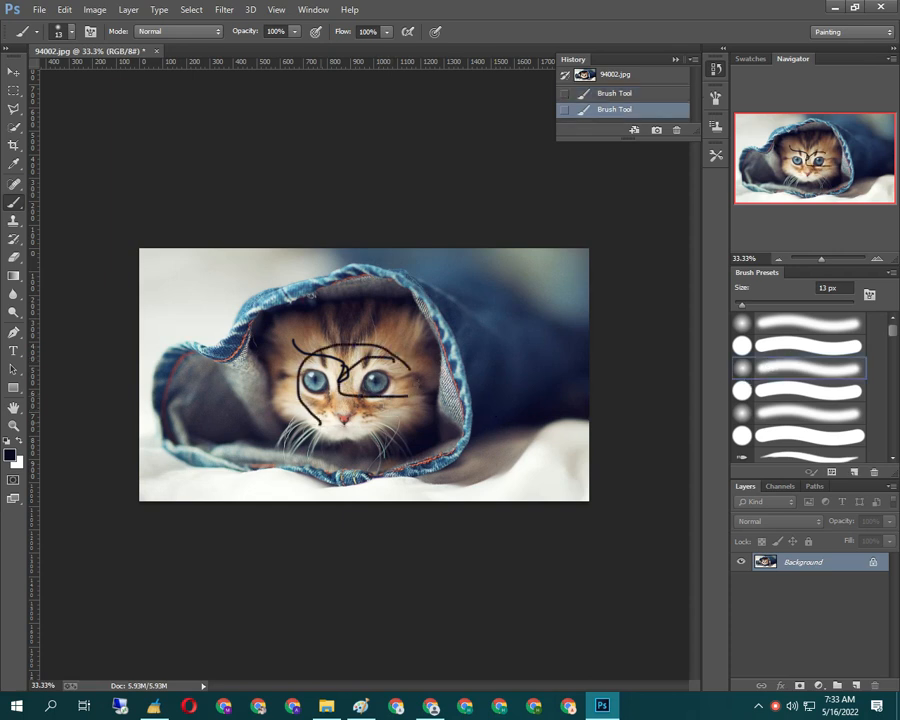
pyautogui.scroll(2, 697, 101)
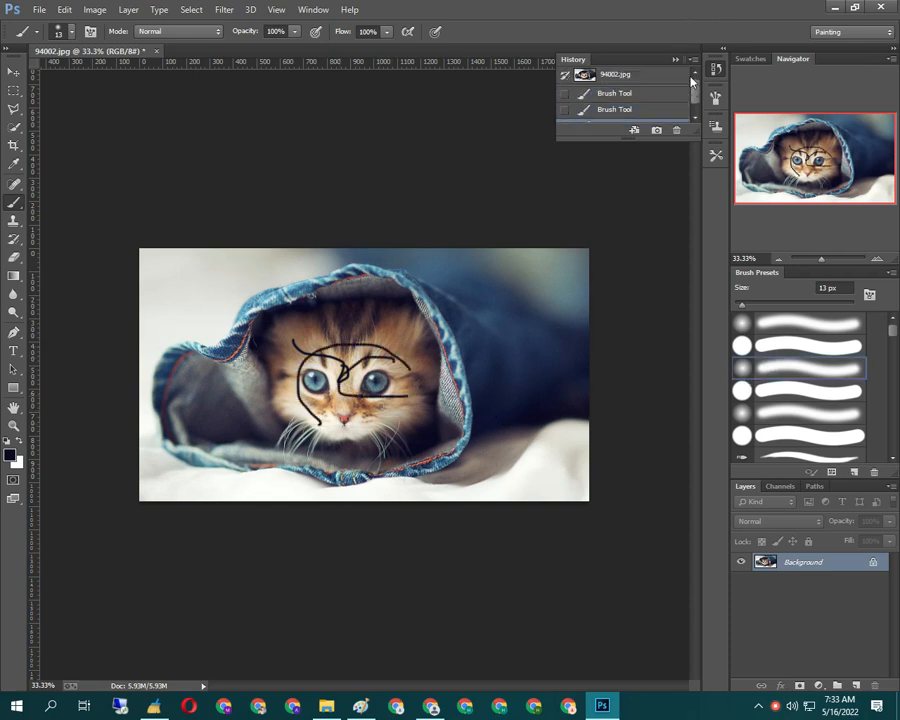
pyautogui.click(612, 74)
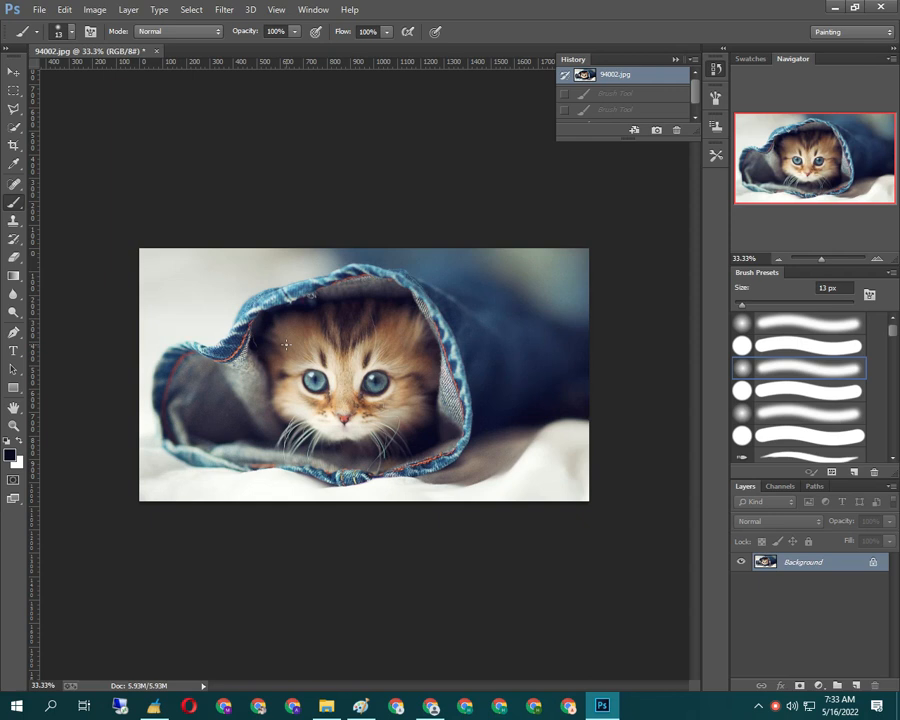
# - Try the Clone Stamp twice on the kitten's forehead without defining a source point
pyautogui.click(13, 220)
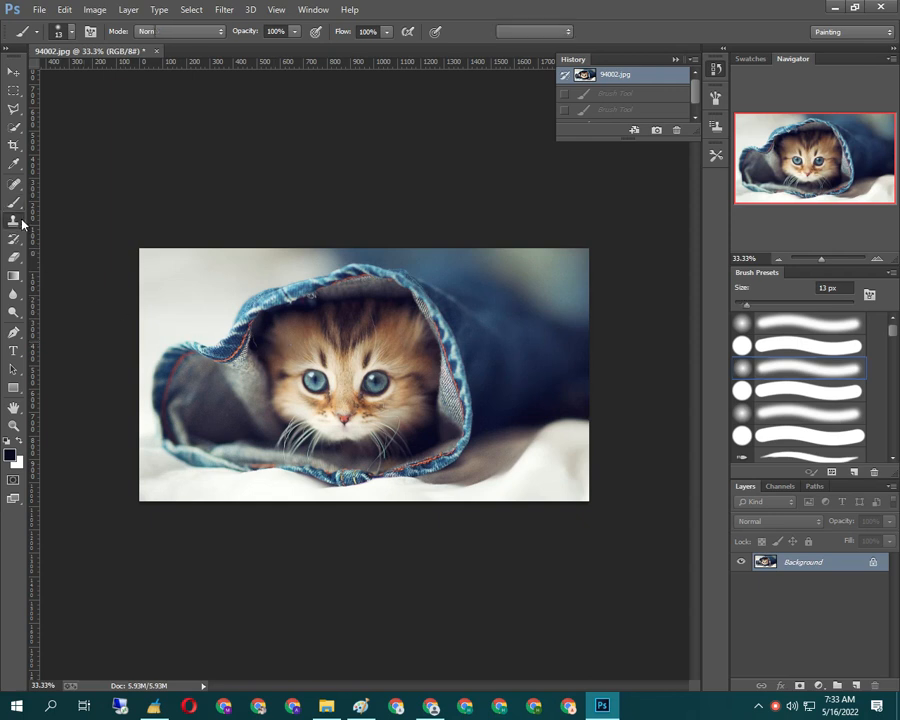
pyautogui.click(305, 330)
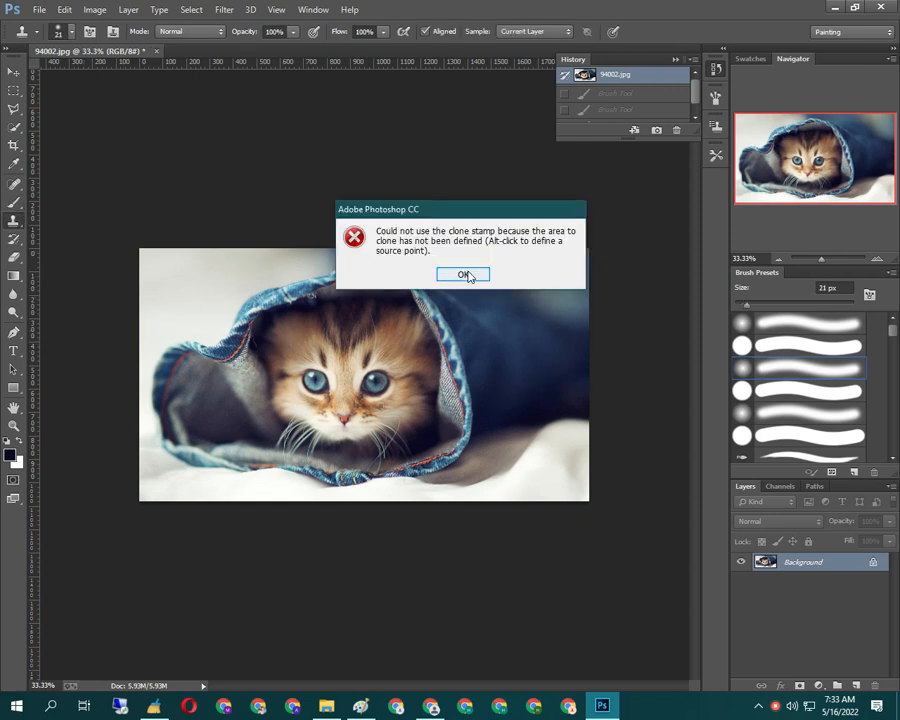
pyautogui.click(464, 275)
pyautogui.click(335, 352)
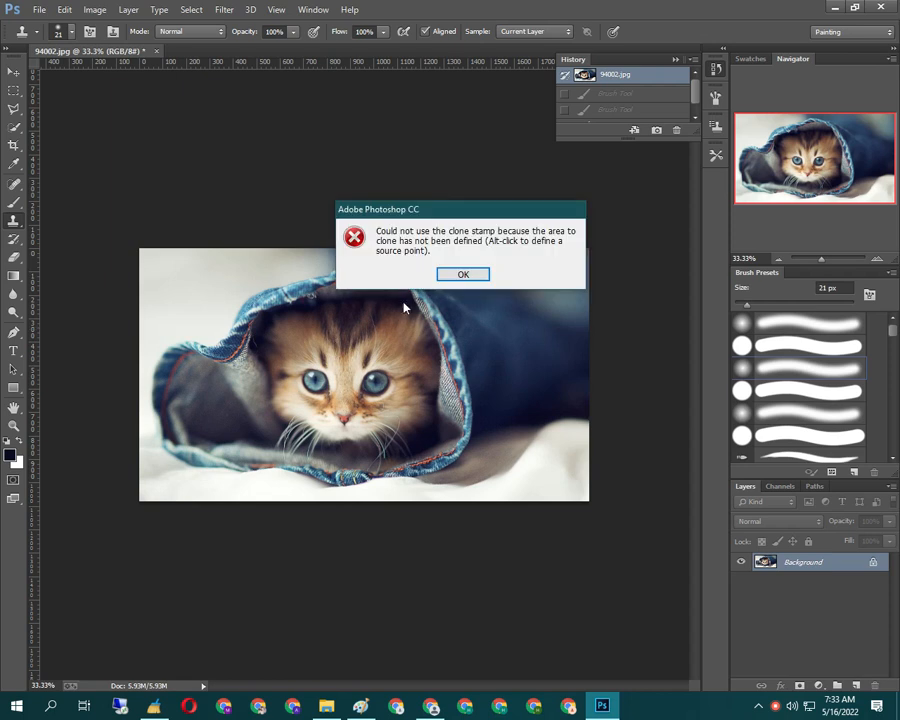
pyautogui.click(461, 275)
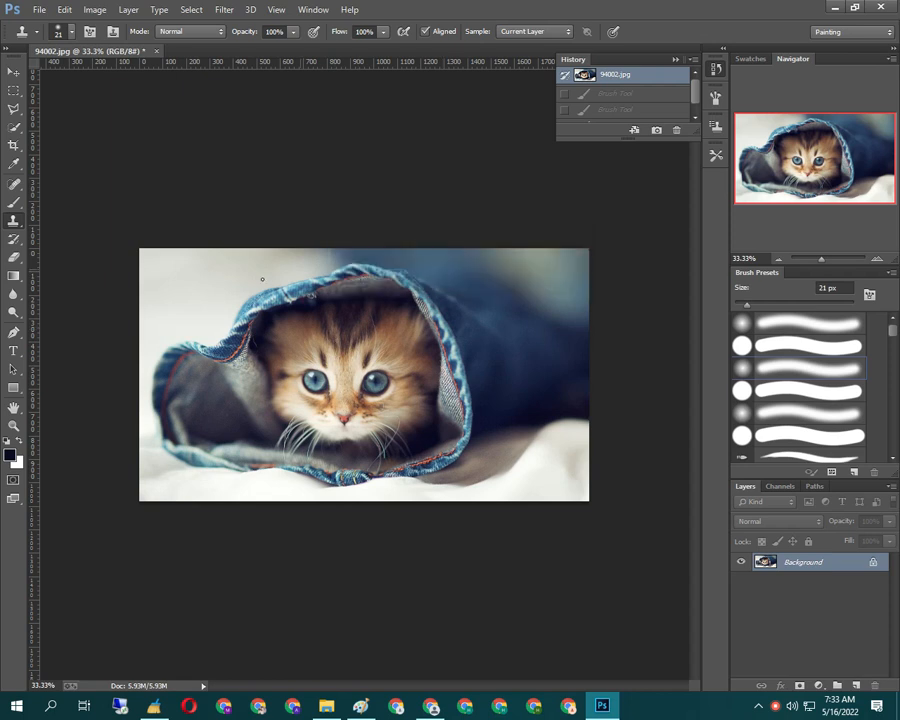
# - Dab the kitten's forehead several times with the History Brush at 21 px
pyautogui.click(8, 242)
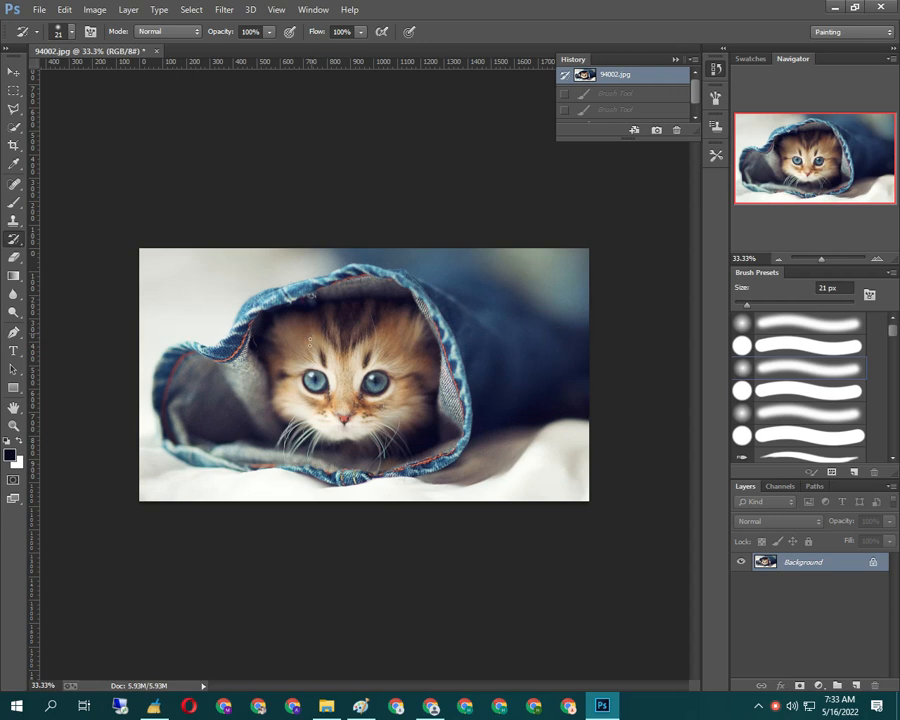
pyautogui.click(330, 336)
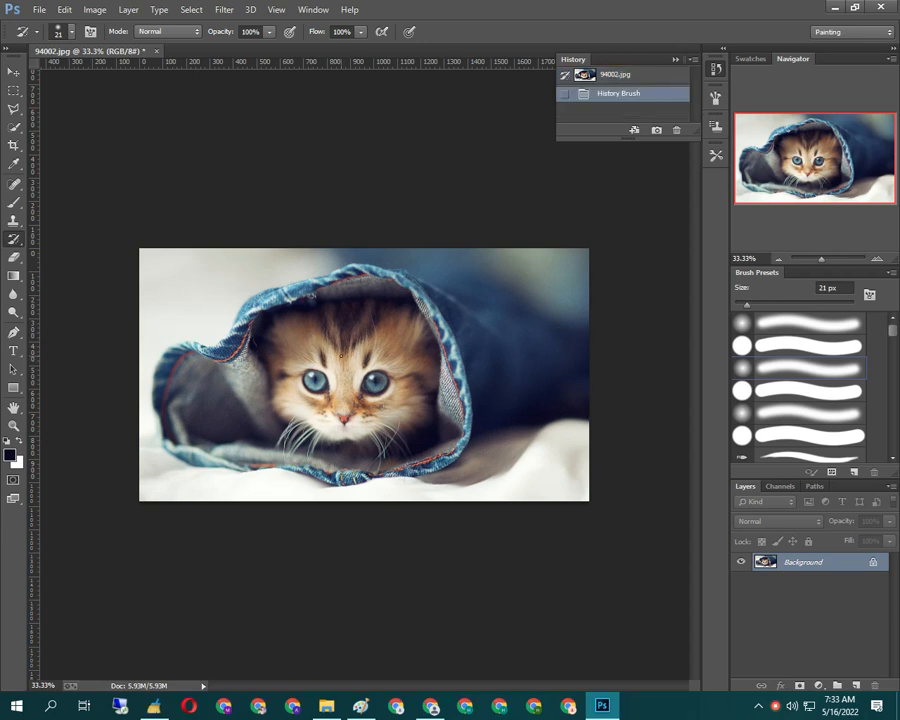
pyautogui.click(344, 349)
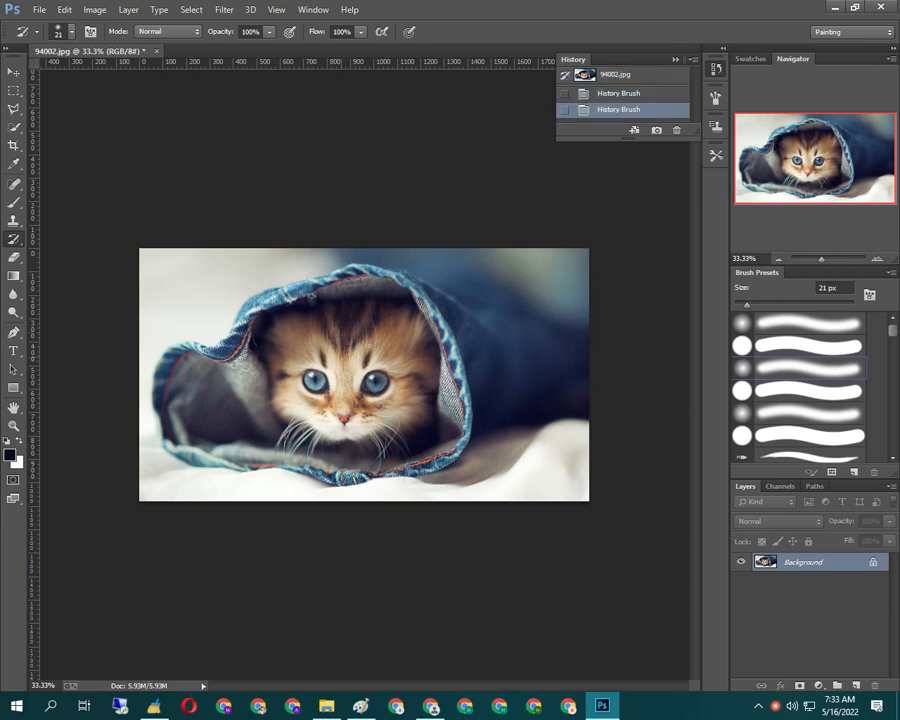
pyautogui.click(342, 349)
pyautogui.click(350, 349)
pyautogui.click(366, 353)
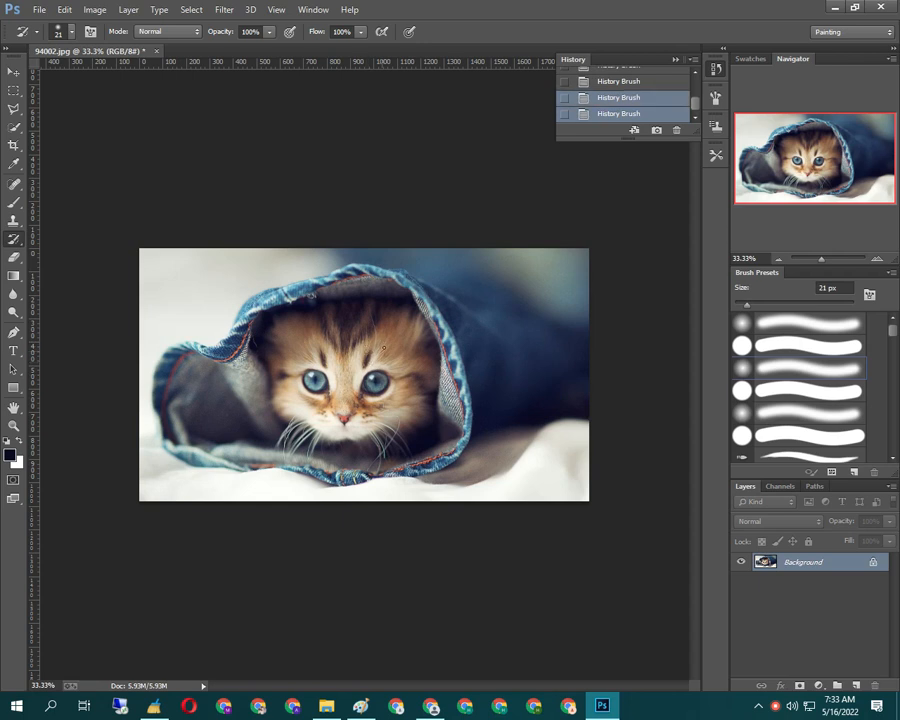
# - Choose a soft round preset, enlarge the History Brush to 132 px and brush over the denim cuff beside the kitten's face
pyautogui.click(772, 411)
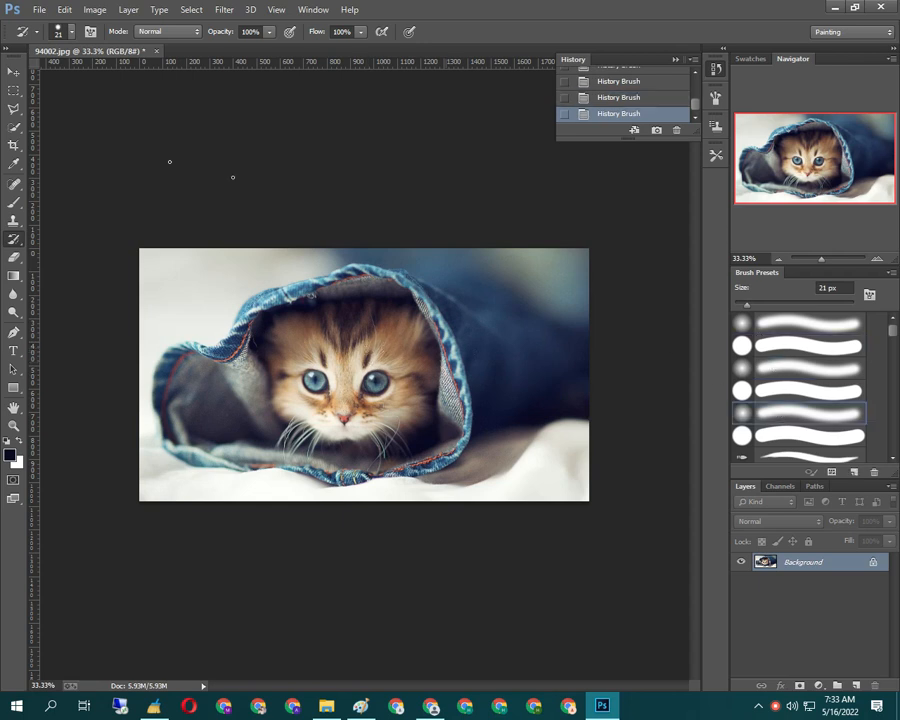
pyautogui.click(70, 32)
pyautogui.moveTo(88, 80); pyautogui.dragTo(128, 82)
pyautogui.click(251, 264)
pyautogui.moveTo(470, 364)
pyautogui.mouseDown()
pyautogui.moveTo(488, 414)
pyautogui.moveTo(502, 354)
pyautogui.moveTo(550, 358)
pyautogui.moveTo(495, 323)
pyautogui.mouseUp()
pyautogui.moveTo(826, 260)
pyautogui.mouseDown()
pyautogui.moveTo(845, 261)
pyautogui.moveTo(829, 261)
pyautogui.mouseUp()
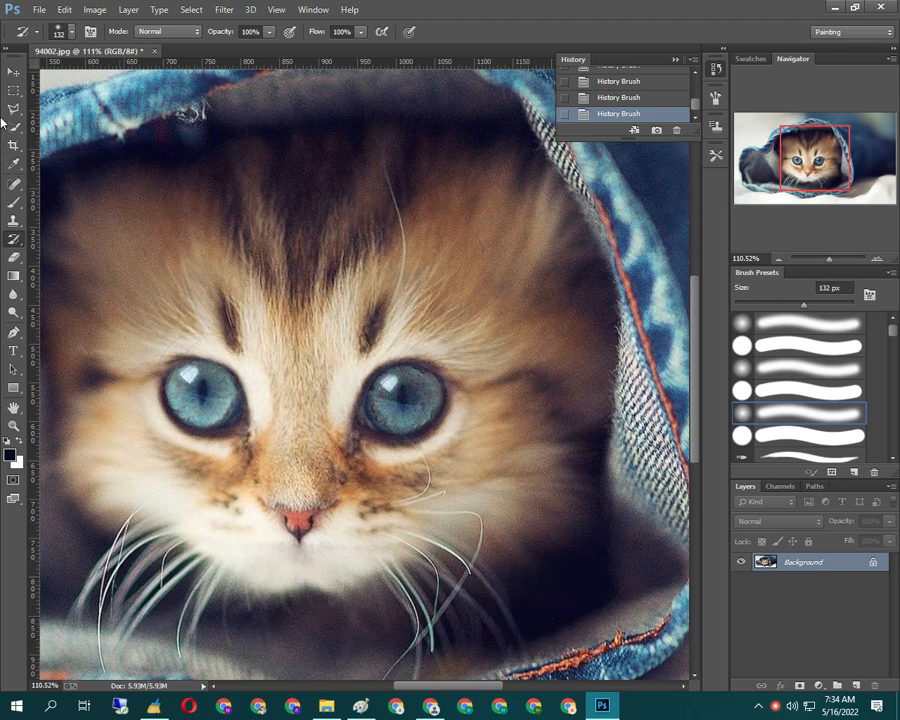
# - Erase a short curved 13 px stroke on the kitten's forehead and undo it through the history
pyautogui.press('e')
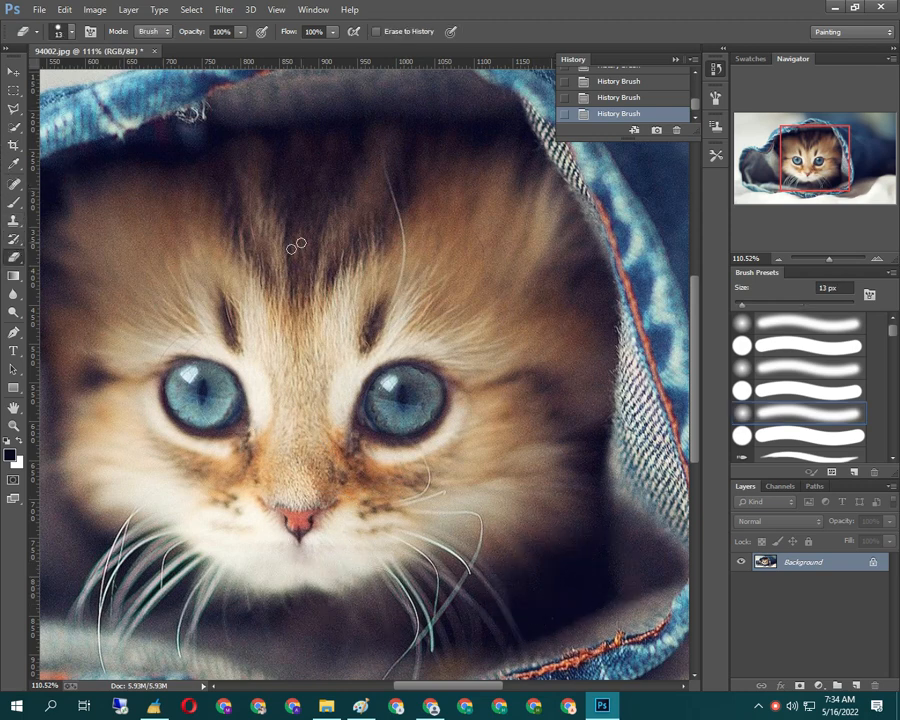
pyautogui.moveTo(300, 242); pyautogui.dragTo(260, 294)
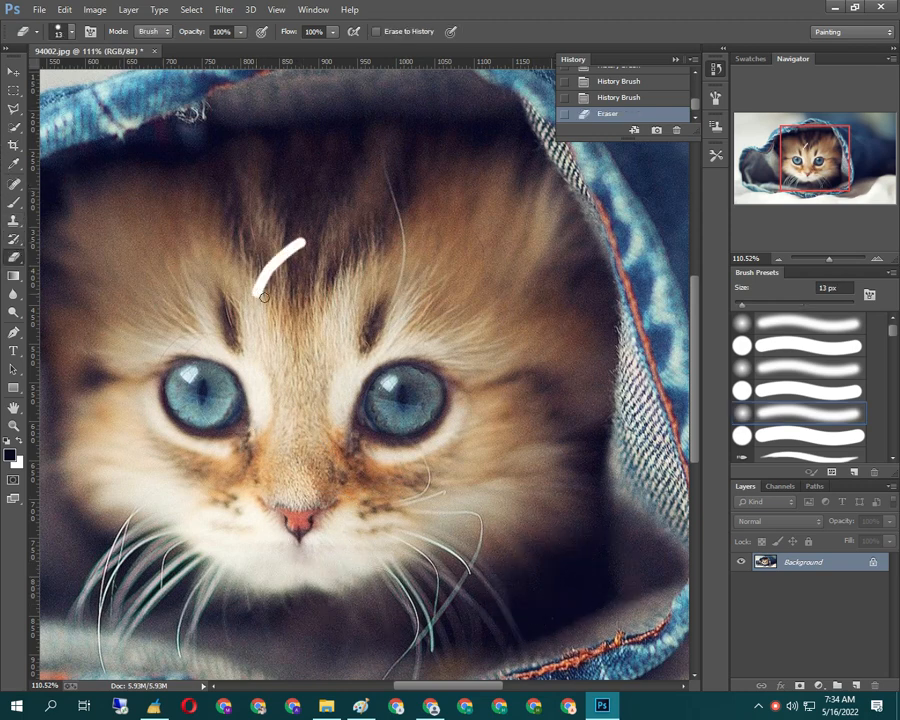
pyautogui.click(600, 98)
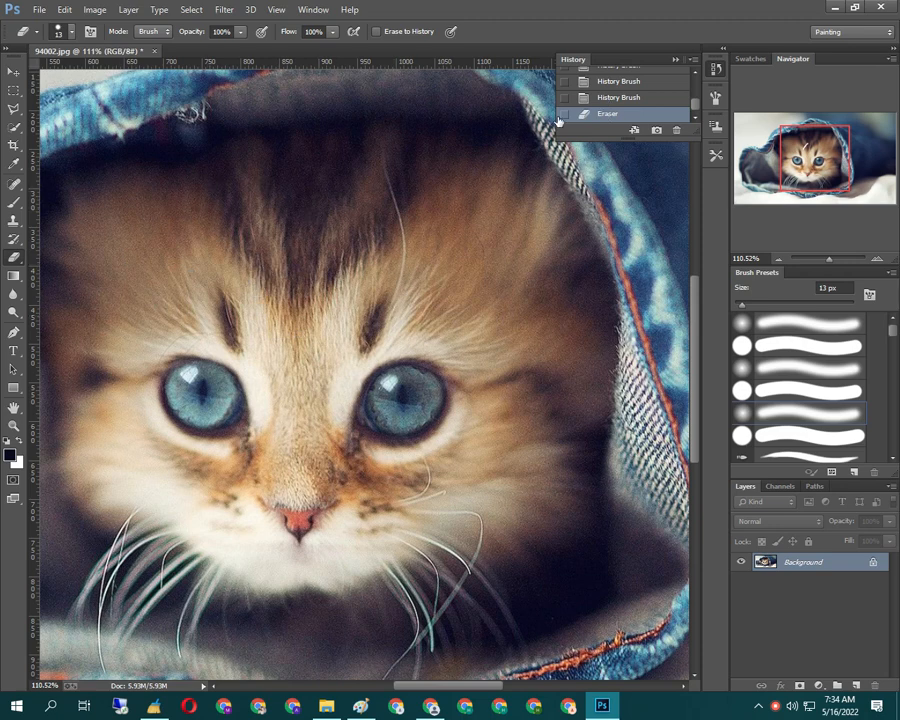
# - Apply a diagonal linear gradient from dark navy to white over the whole photo, and revert it through the history
pyautogui.click(14, 280)
pyautogui.moveTo(125, 228); pyautogui.dragTo(224, 308)
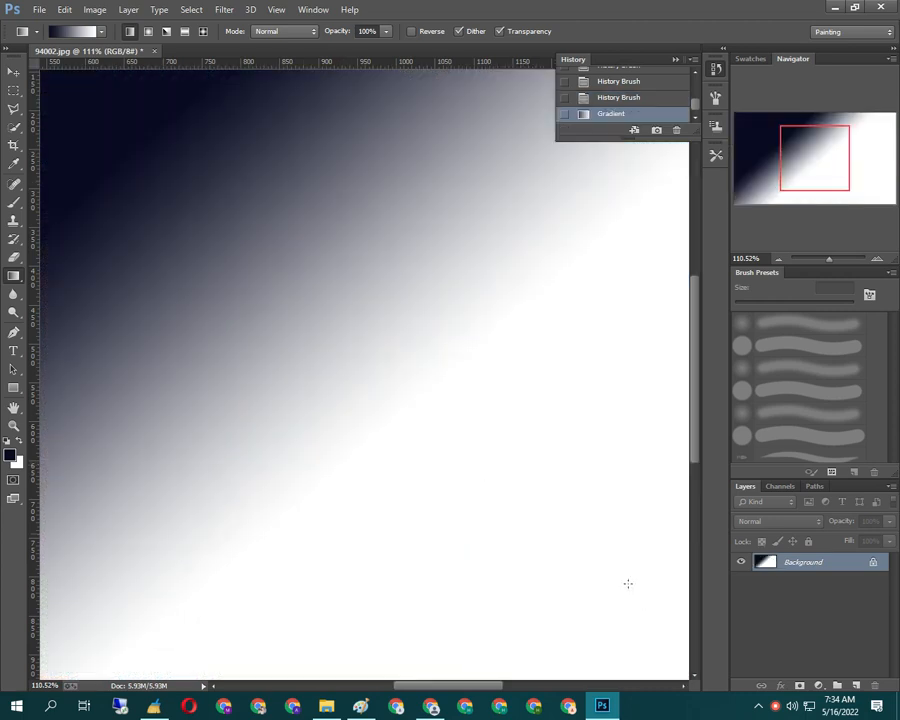
pyautogui.moveTo(830, 263)
pyautogui.mouseDown()
pyautogui.moveTo(809, 261)
pyautogui.moveTo(826, 267)
pyautogui.moveTo(820, 263)
pyautogui.mouseUp()
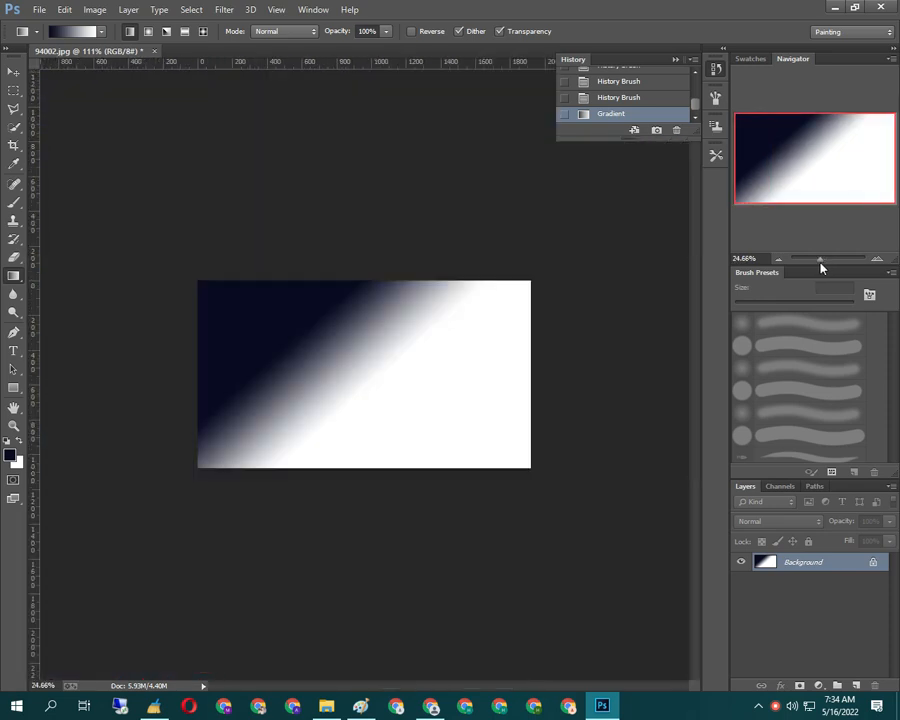
pyautogui.click(628, 100)
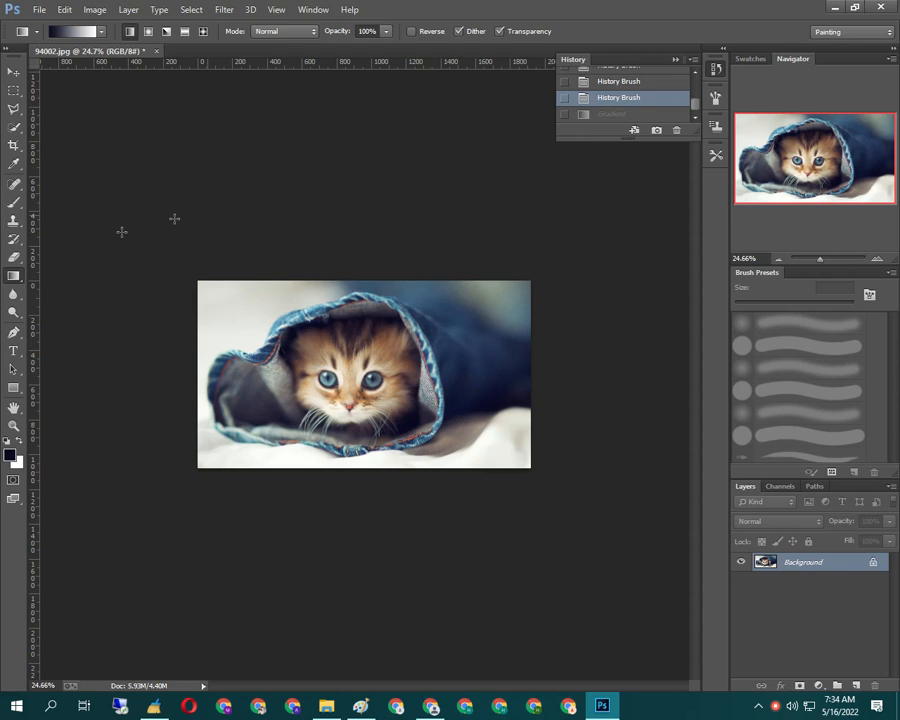
# - Blur a spot on the kitten's forehead at 13 px and 50% strength, and lighten two nearby spots with the 65 px Dodge tool
pyautogui.click(13, 295)
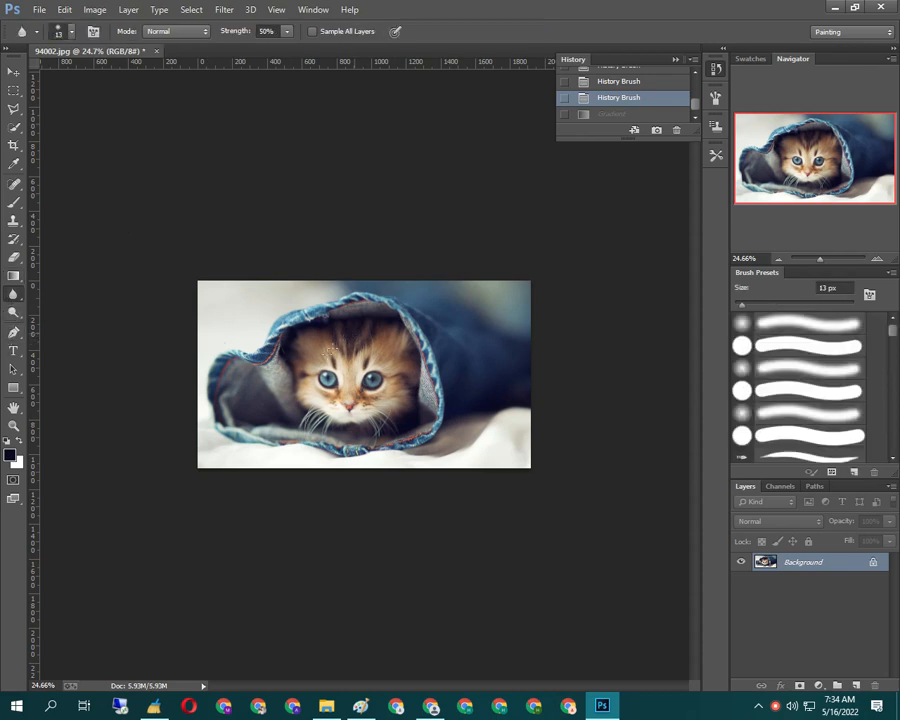
pyautogui.moveTo(318, 343); pyautogui.dragTo(325, 350)
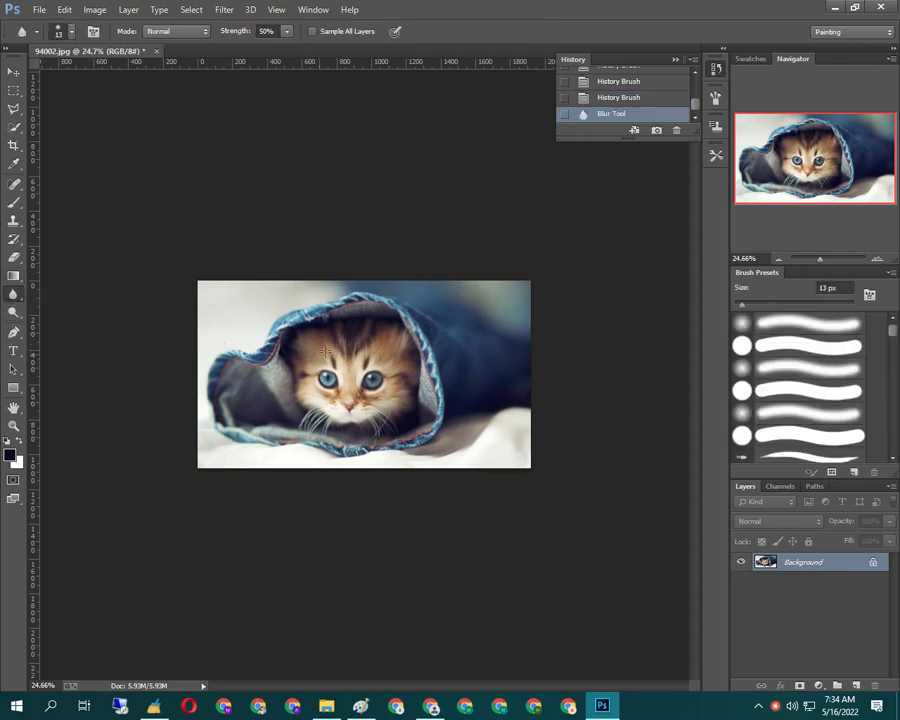
pyautogui.click(13, 312)
pyautogui.click(341, 355)
pyautogui.click(364, 362)
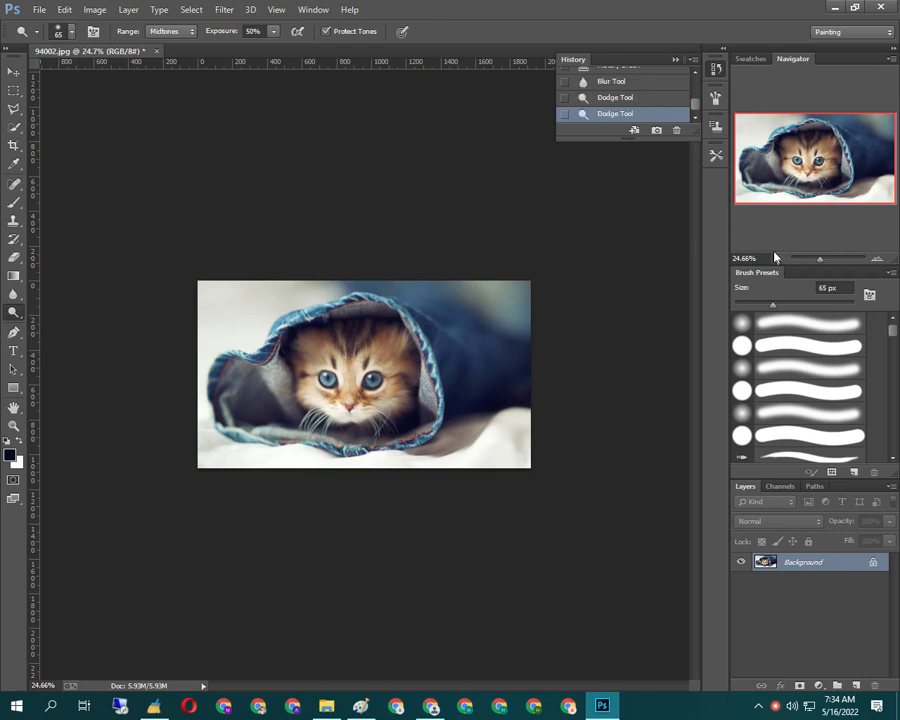
# - Dodge the kitten's face, the denim cuff and the background with a 65 px hard round brush, and revert to the original snapshot
pyautogui.moveTo(843, 262); pyautogui.dragTo(816, 263)
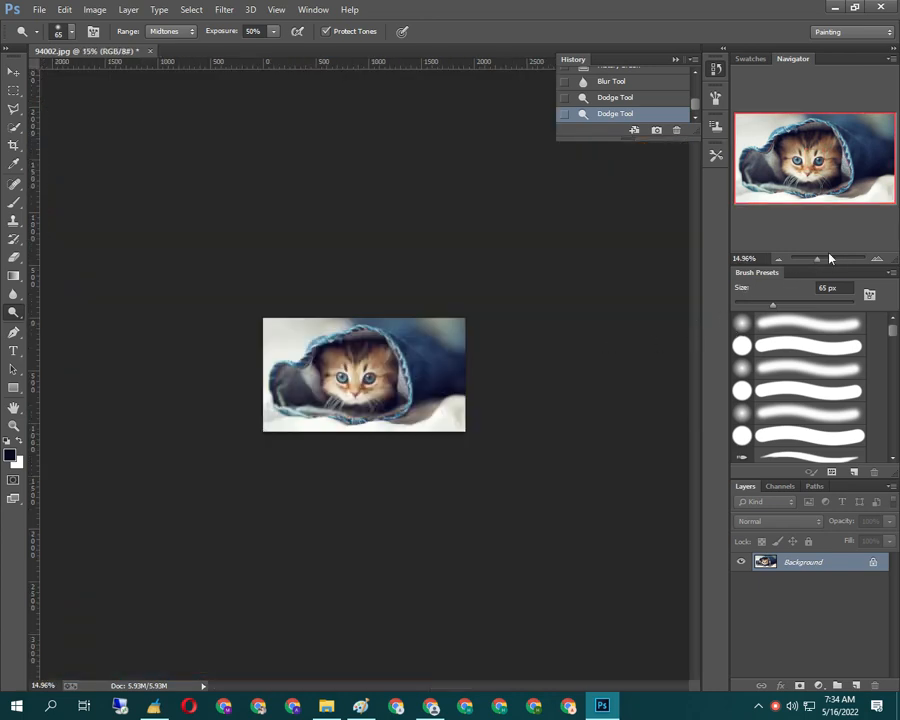
pyautogui.click(828, 259)
pyautogui.click(762, 390)
pyautogui.moveTo(328, 352)
pyautogui.mouseDown()
pyautogui.moveTo(299, 335)
pyautogui.moveTo(434, 296)
pyautogui.moveTo(447, 175)
pyautogui.moveTo(441, 261)
pyautogui.moveTo(458, 215)
pyautogui.moveTo(490, 343)
pyautogui.mouseUp()
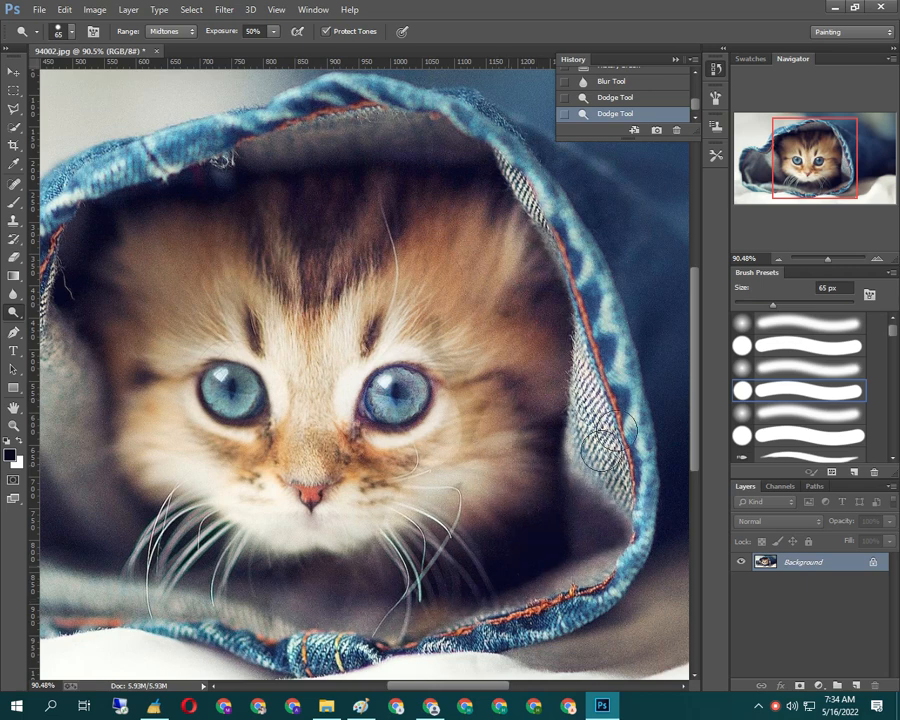
pyautogui.moveTo(140, 422)
pyautogui.mouseDown()
pyautogui.moveTo(112, 490)
pyautogui.moveTo(205, 612)
pyautogui.moveTo(228, 538)
pyautogui.moveTo(85, 360)
pyautogui.moveTo(113, 228)
pyautogui.moveTo(68, 258)
pyautogui.moveTo(150, 283)
pyautogui.moveTo(322, 268)
pyautogui.moveTo(248, 320)
pyautogui.moveTo(212, 375)
pyautogui.moveTo(312, 302)
pyautogui.moveTo(300, 232)
pyautogui.moveTo(395, 192)
pyautogui.moveTo(400, 160)
pyautogui.moveTo(500, 205)
pyautogui.moveTo(520, 100)
pyautogui.moveTo(258, 93)
pyautogui.moveTo(218, 302)
pyautogui.moveTo(190, 314)
pyautogui.moveTo(130, 195)
pyautogui.moveTo(120, 398)
pyautogui.mouseUp()
pyautogui.moveTo(95, 340)
pyautogui.mouseDown()
pyautogui.moveTo(207, 589)
pyautogui.moveTo(364, 484)
pyautogui.moveTo(418, 430)
pyautogui.moveTo(232, 495)
pyautogui.moveTo(291, 476)
pyautogui.moveTo(462, 167)
pyautogui.moveTo(425, 300)
pyautogui.moveTo(655, 262)
pyautogui.moveTo(678, 302)
pyautogui.mouseUp()
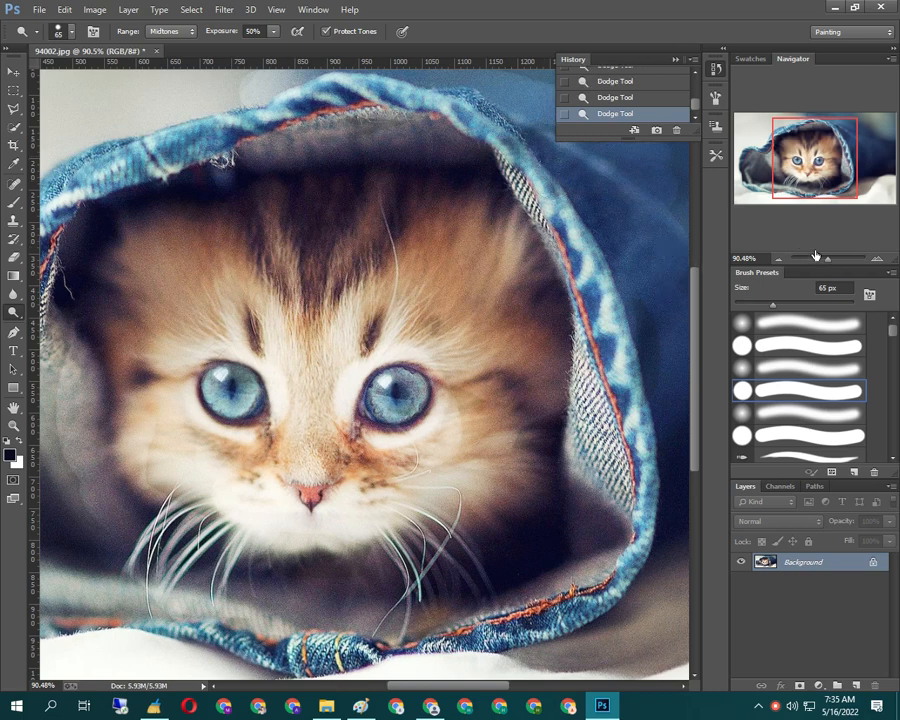
pyautogui.moveTo(812, 259)
pyautogui.mouseDown()
pyautogui.moveTo(804, 260)
pyautogui.moveTo(827, 259)
pyautogui.mouseUp()
pyautogui.moveTo(377, 189)
pyautogui.mouseDown()
pyautogui.moveTo(500, 181)
pyautogui.moveTo(663, 193)
pyautogui.moveTo(677, 222)
pyautogui.moveTo(679, 305)
pyautogui.moveTo(649, 386)
pyautogui.moveTo(670, 490)
pyautogui.mouseUp()
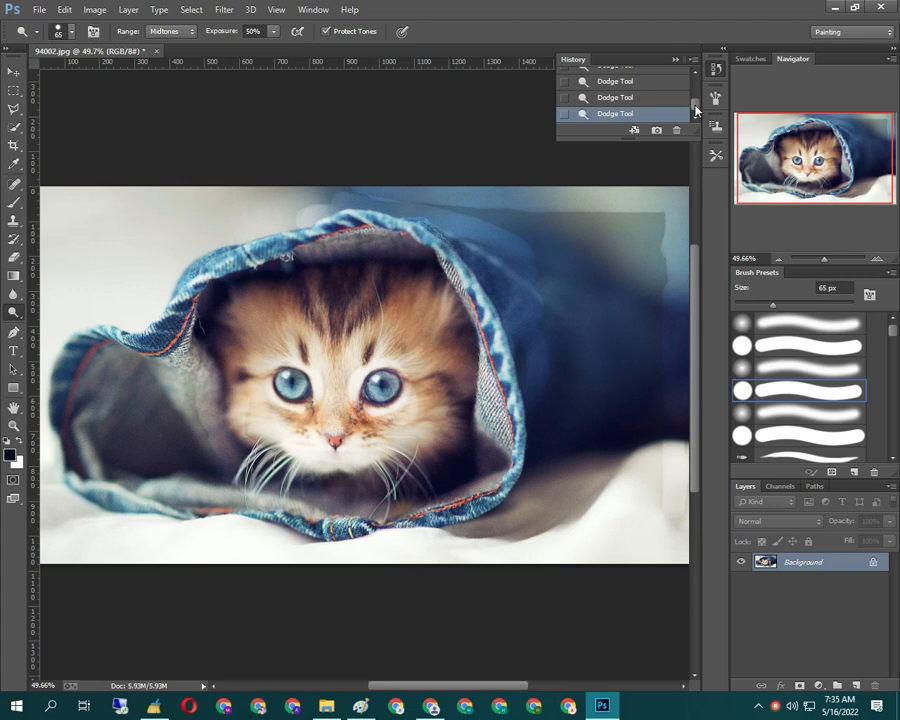
pyautogui.scroll(5, 695, 110)
pyautogui.click(646, 74)
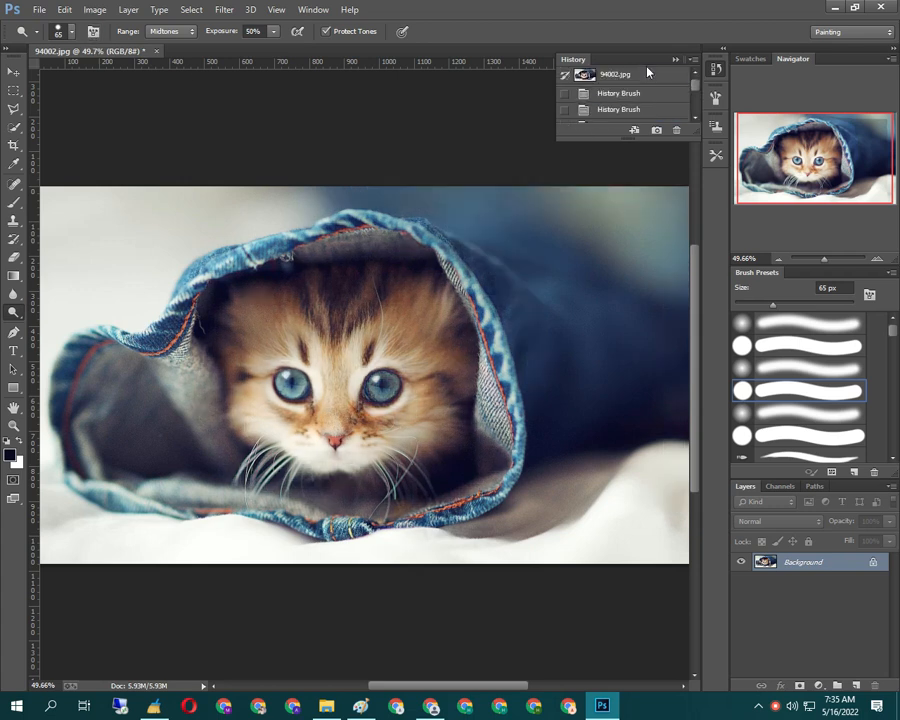
# - Enlarge the Dodge brush to 2237 px and lighten the whole photo with two dabs centred on the kitten's face
pyautogui.click(67, 36)
pyautogui.click(131, 59)
pyautogui.write('188')
pyautogui.press('Return')
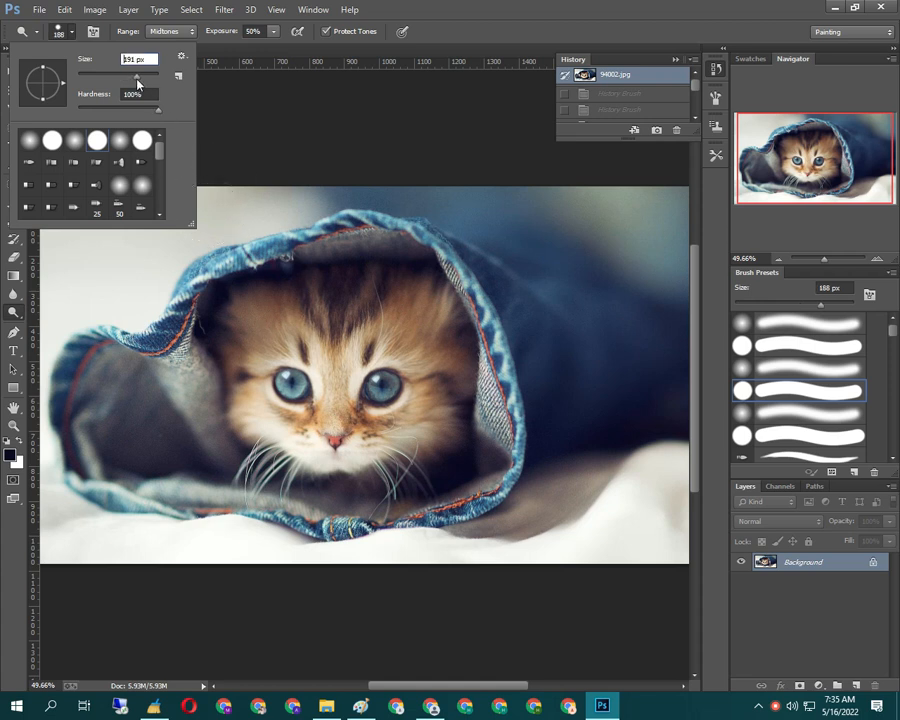
pyautogui.moveTo(137, 84); pyautogui.dragTo(156, 84)
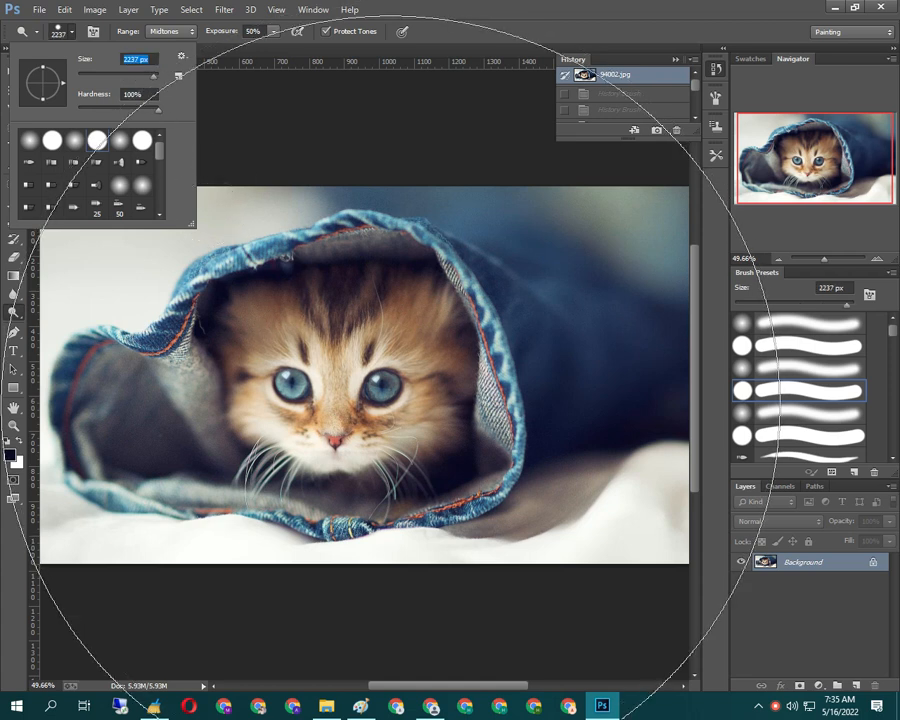
pyautogui.click(393, 372)
pyautogui.click(395, 370)
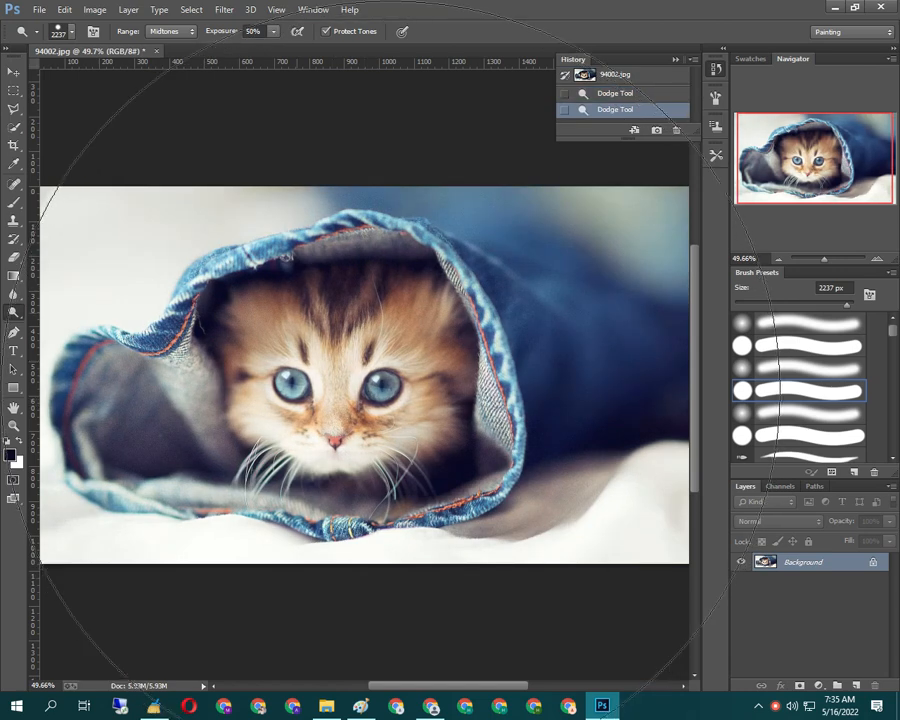
# - Reduce the Dodge brush to 45 px and lighten the area around the kitten's nose and mouth
pyautogui.click(73, 31)
pyautogui.click(95, 76)
pyautogui.click(248, 119)
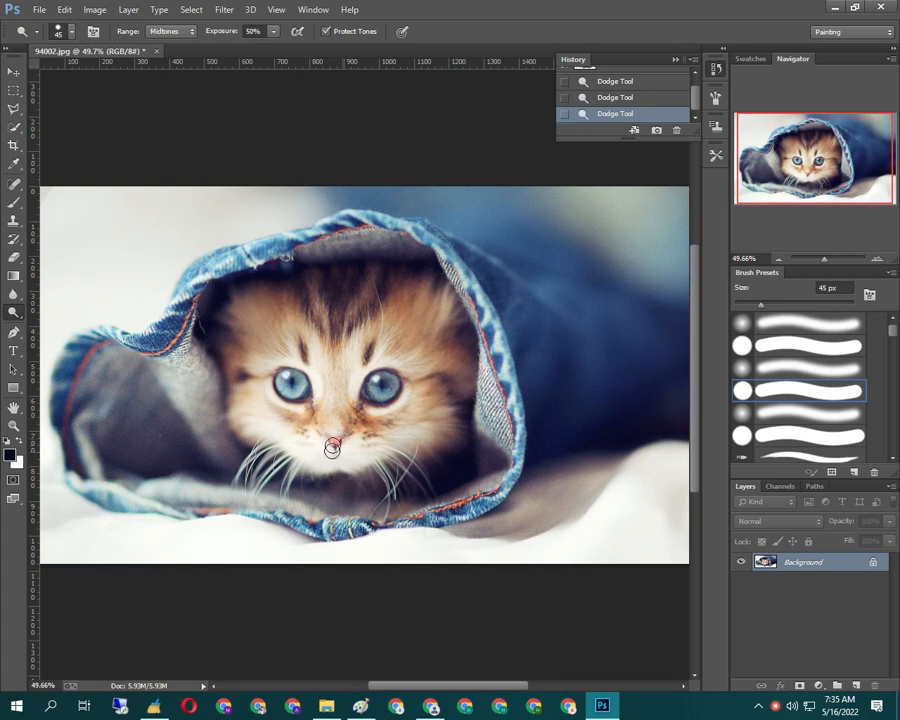
pyautogui.moveTo(338, 440); pyautogui.dragTo(357, 453)
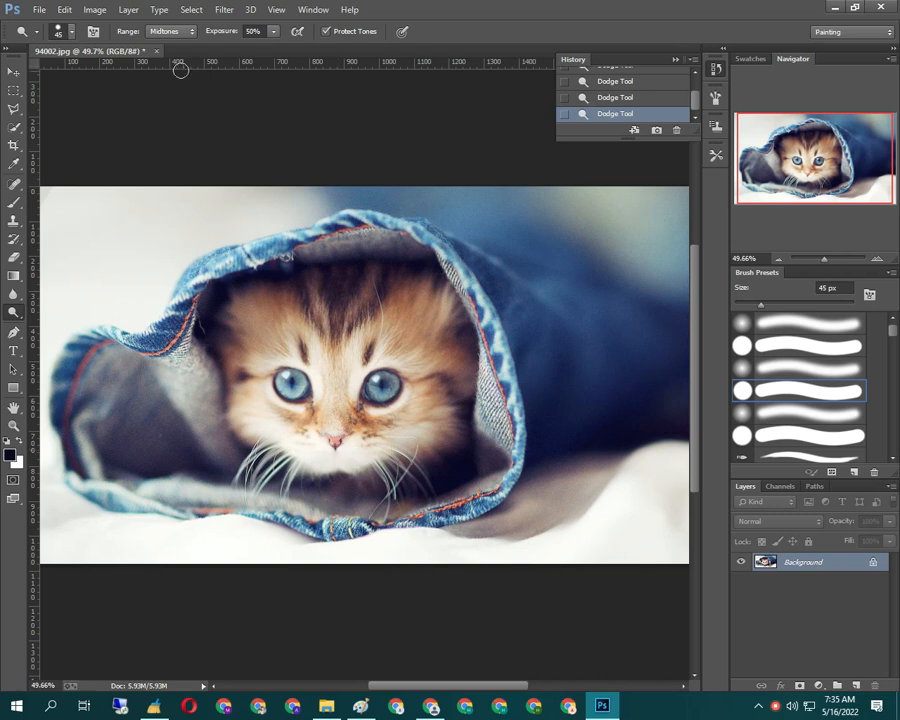
pyautogui.click(71, 33)
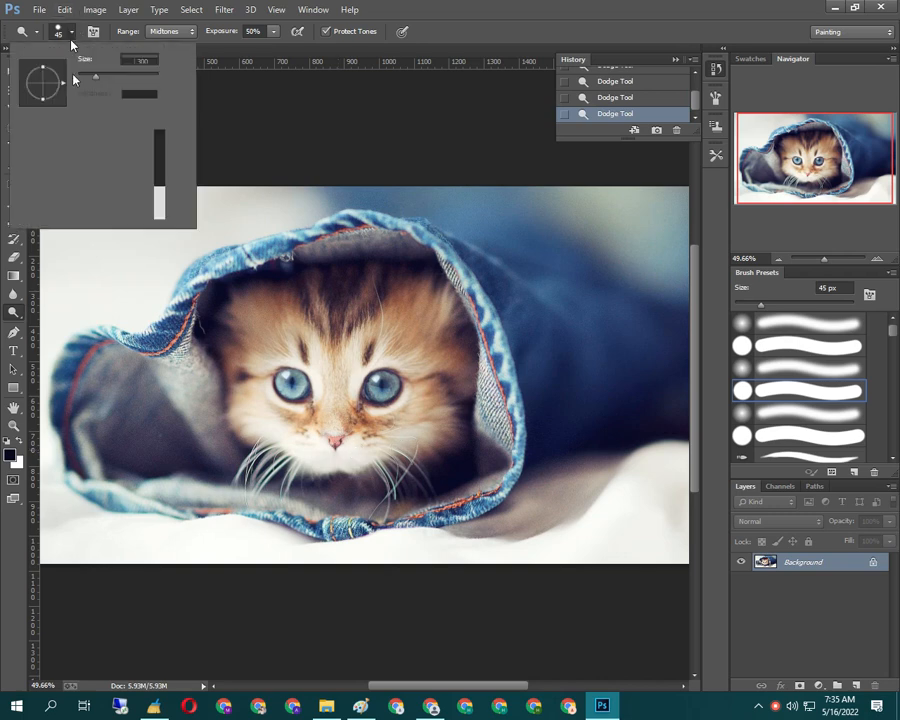
pyautogui.press('Escape')
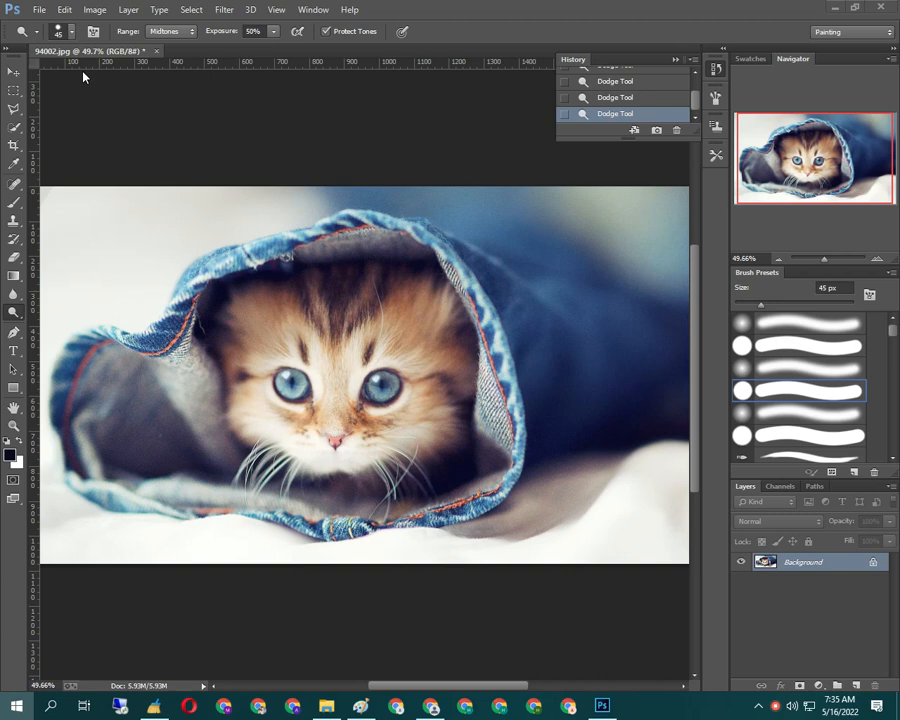
pyautogui.press('super')
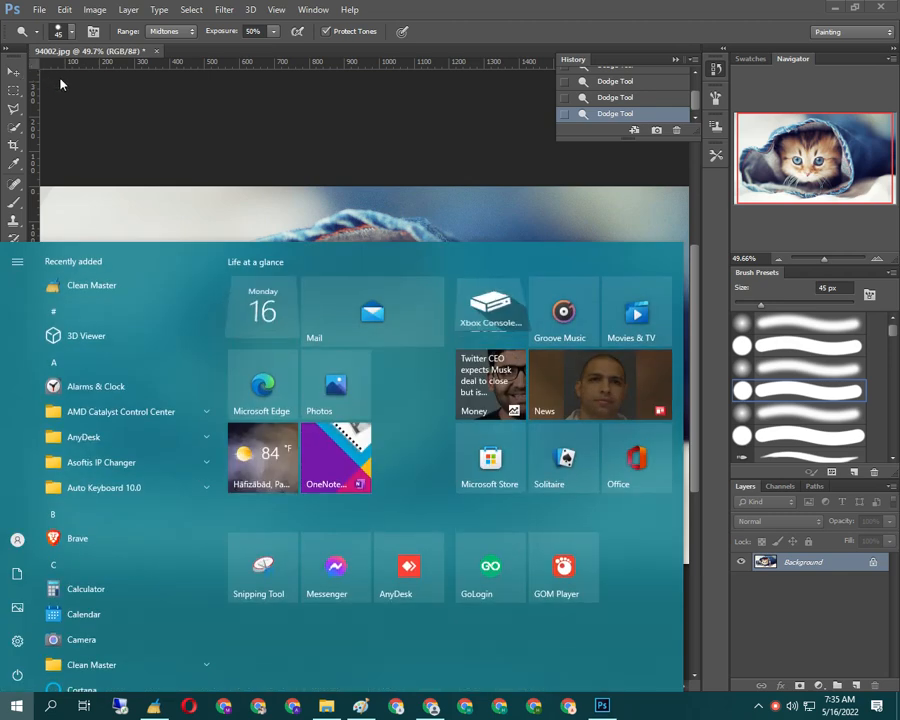
pyautogui.click(100, 129)
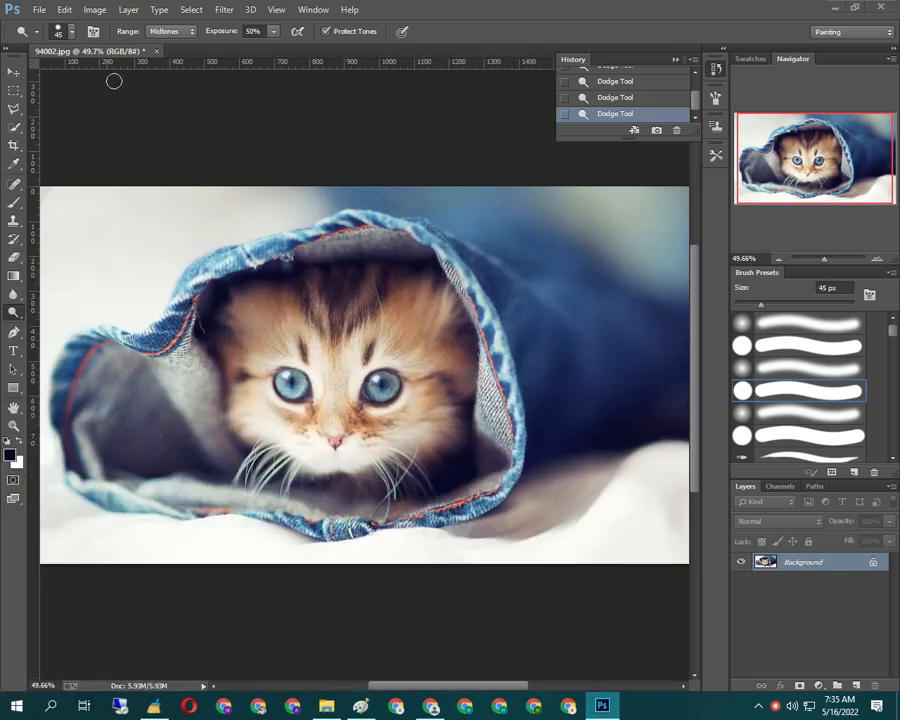
pyautogui.click(74, 33)
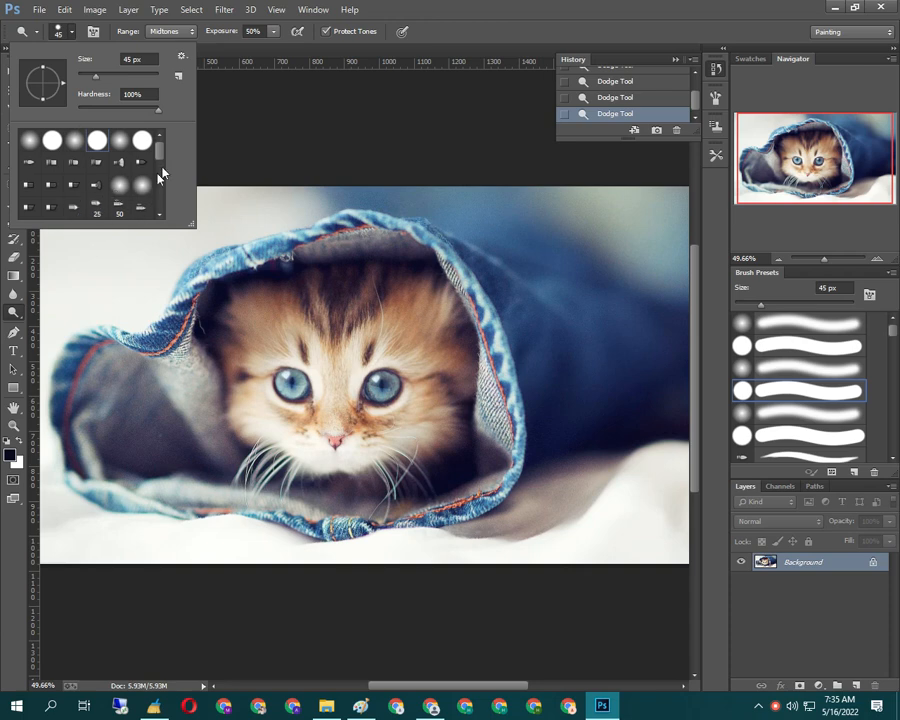
pyautogui.click(293, 181)
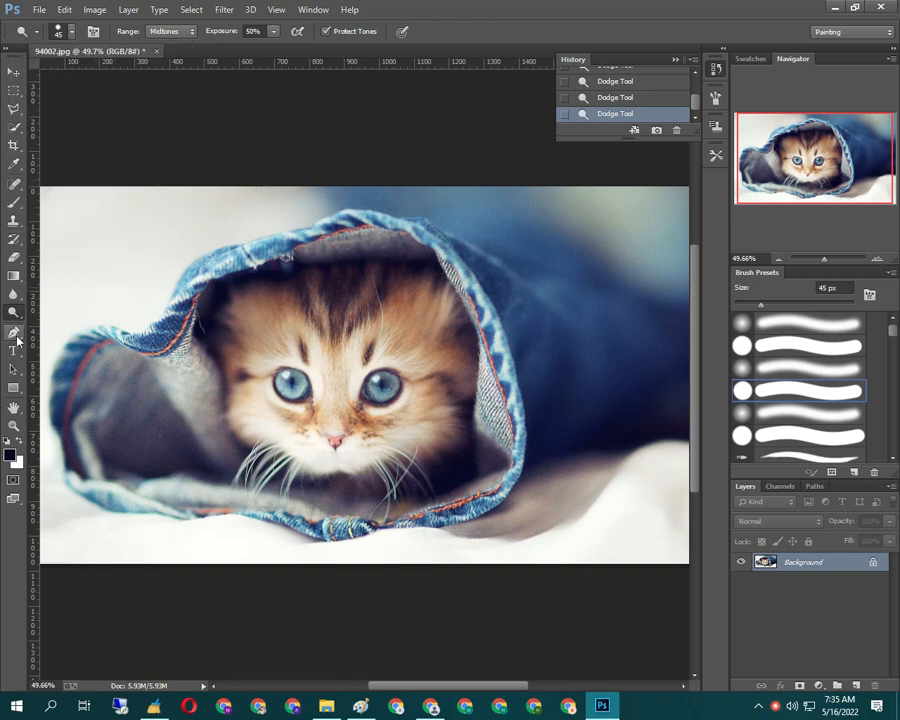
# - Draw a short work path with the Pen tool along the upper edge of the denim cuff, and revert to the original snapshot
pyautogui.click(129, 331)
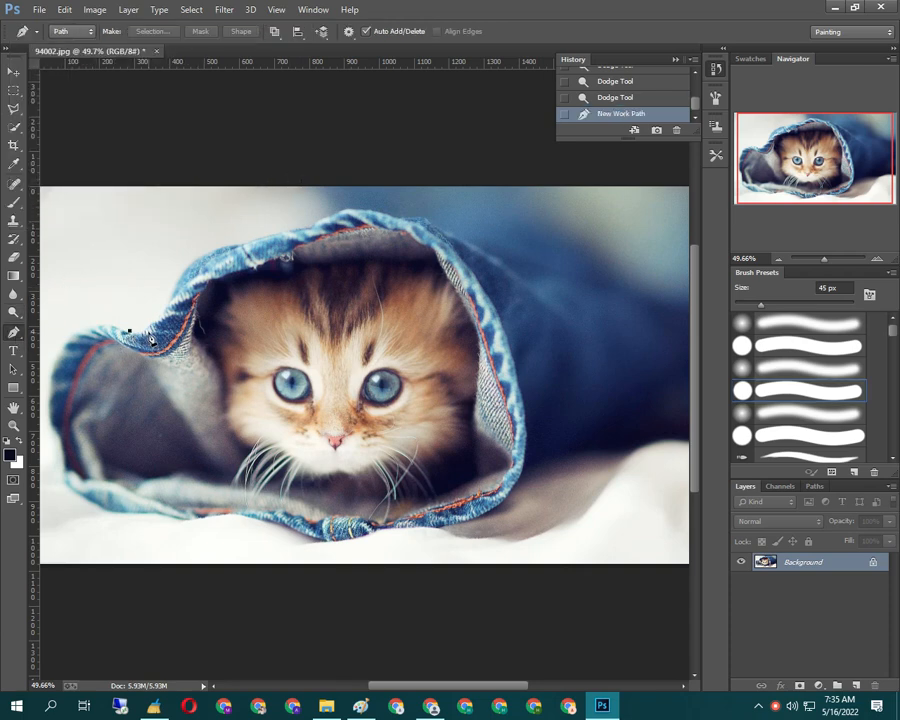
pyautogui.click(171, 307)
pyautogui.click(190, 279)
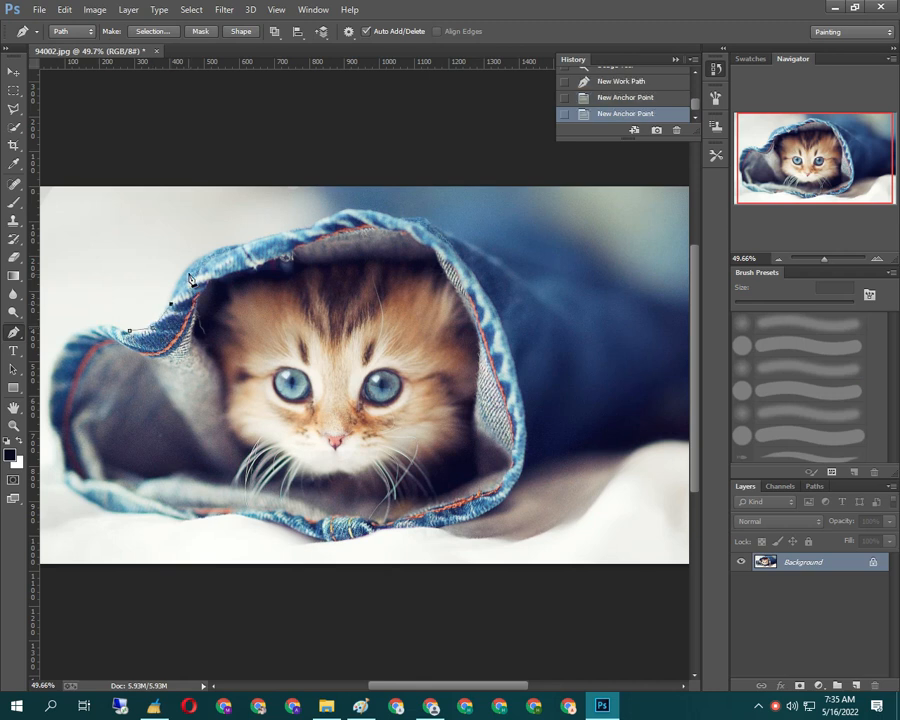
pyautogui.click(180, 281)
pyautogui.click(241, 251)
pyautogui.moveTo(697, 104); pyautogui.dragTo(695, 80)
pyautogui.click(620, 75)
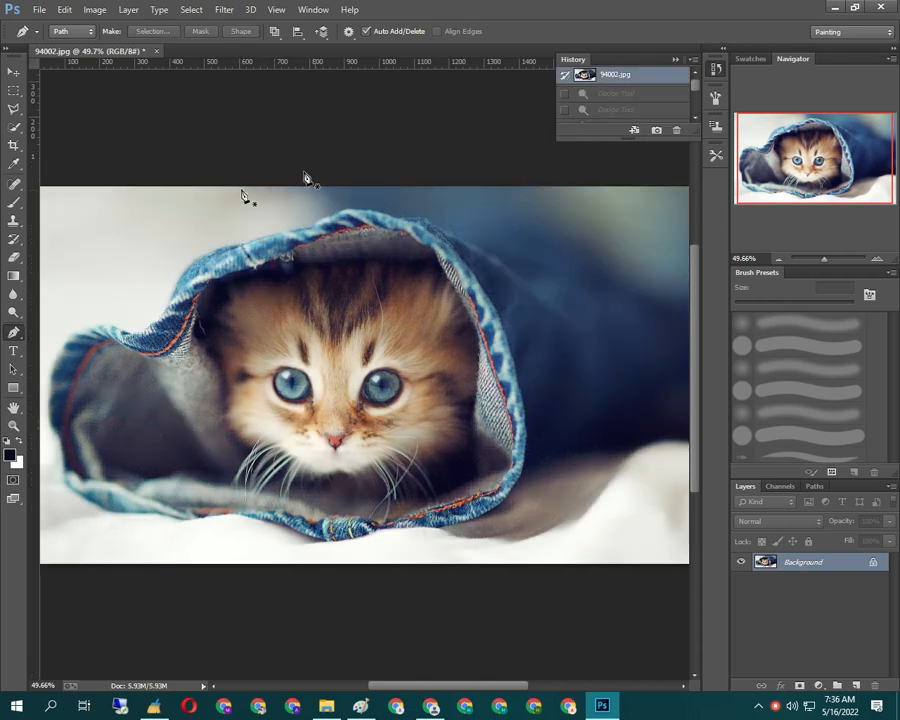
# - Pan the photo across the canvas area with the Hand tool
pyautogui.click(14, 369)
pyautogui.click(13, 408)
pyautogui.moveTo(343, 309); pyautogui.dragTo(256, 392)
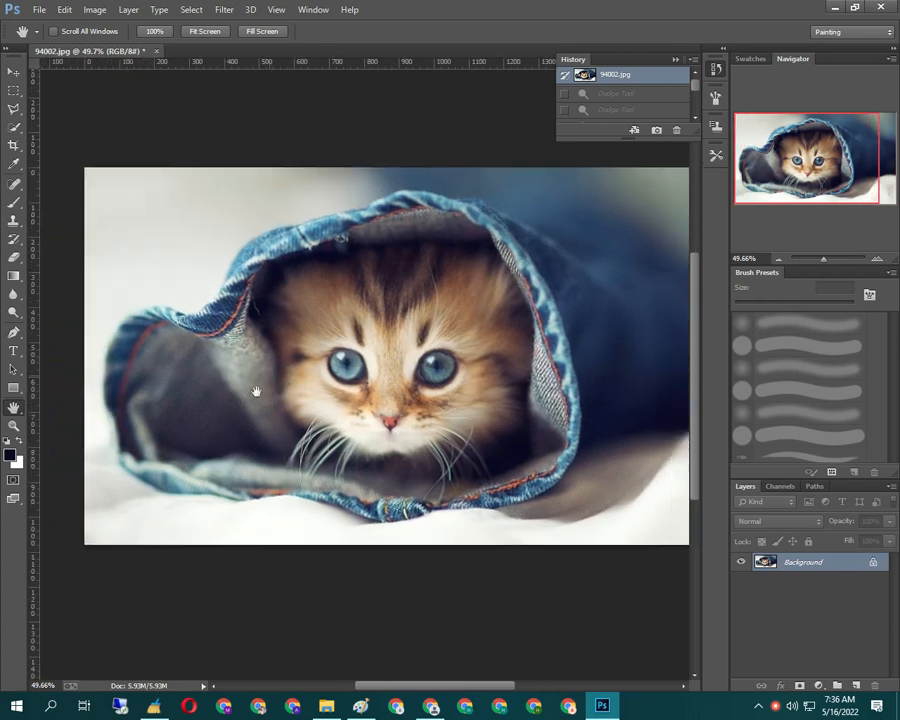
# - Zoom in on the fur above the kitten's eye to 300% with the Zoom tool
pyautogui.click(14, 426)
pyautogui.click(464, 316)
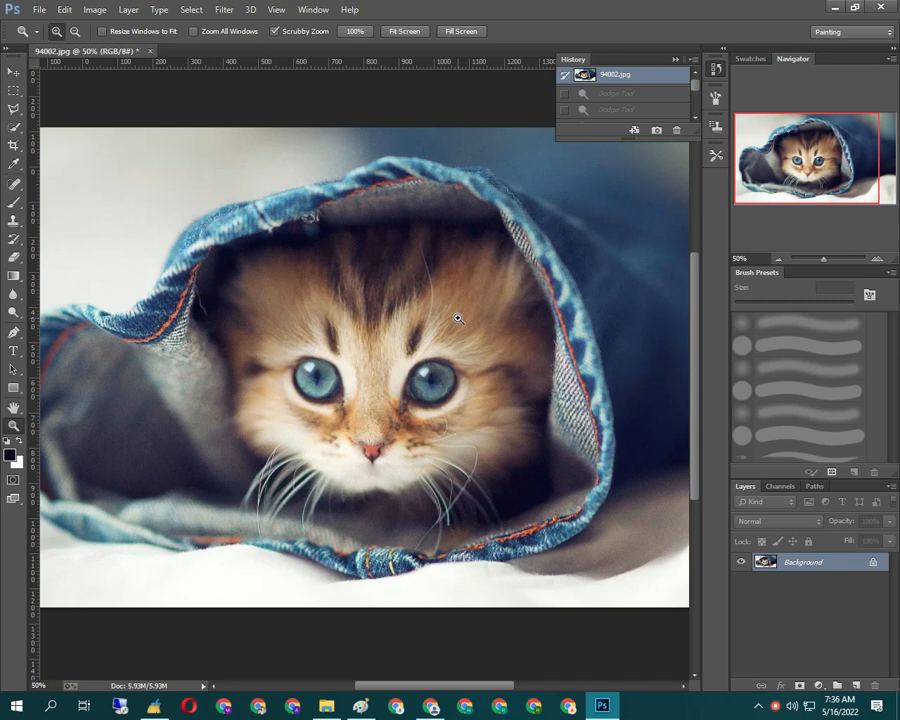
pyautogui.click(455, 320)
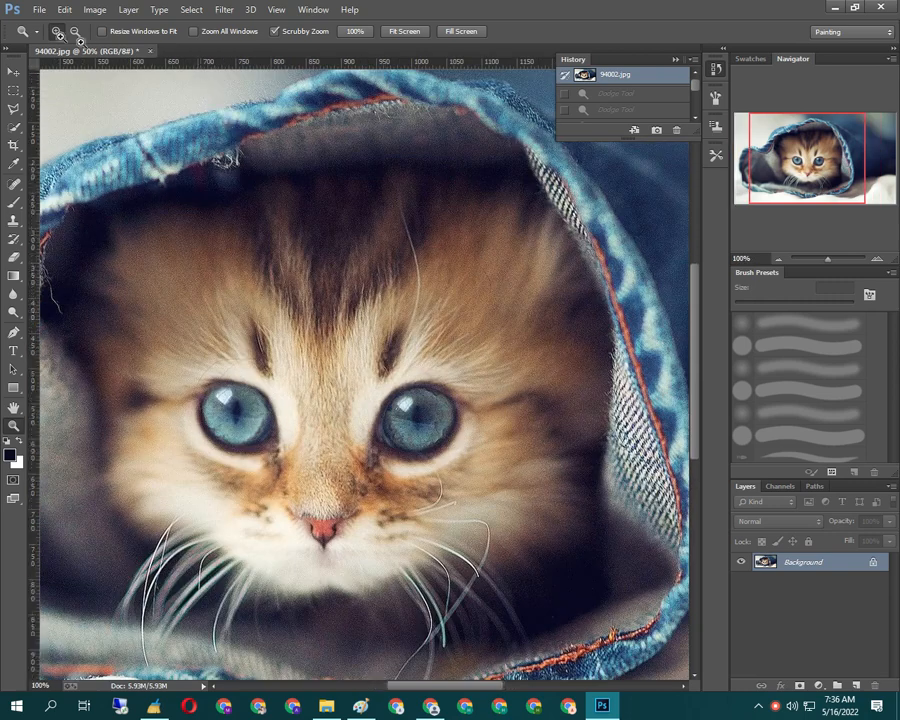
pyautogui.click(57, 31)
pyautogui.click(57, 31)
# - Zoom back out to 16.67% so the whole photo fits in view
pyautogui.keyDown('alt'); pyautogui.click(312, 284); pyautogui.keyUp('alt')
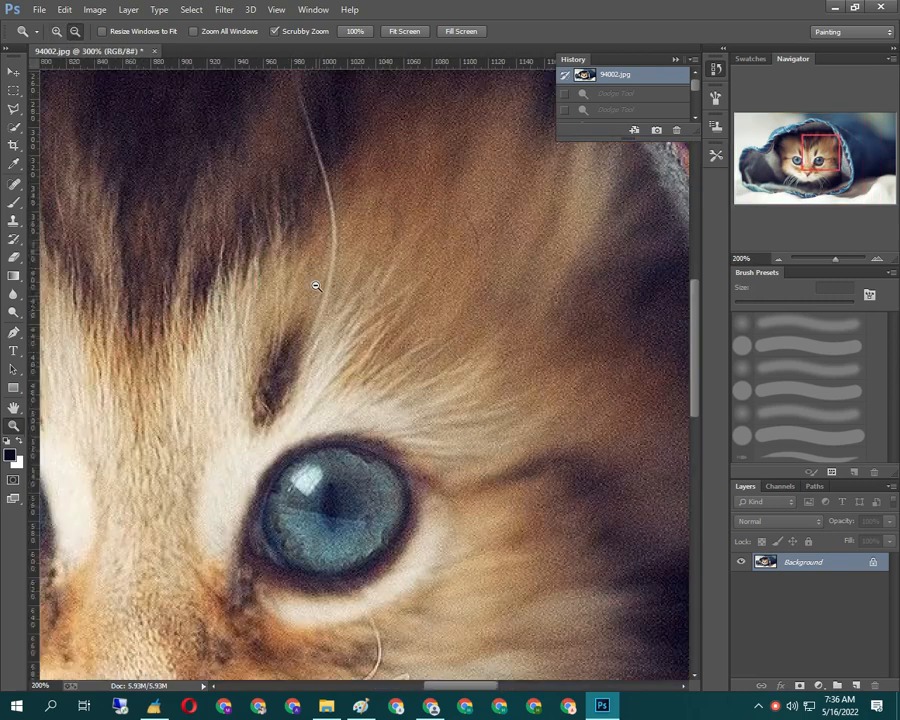
pyautogui.keyDown('alt'); pyautogui.click(312, 284); pyautogui.keyUp('alt')
pyautogui.keyDown('alt'); pyautogui.click(312, 286); pyautogui.keyUp('alt')
pyautogui.keyDown('alt'); pyautogui.click(293, 297); pyautogui.keyUp('alt')
pyautogui.keyDown('alt'); pyautogui.click(82, 249); pyautogui.keyUp('alt')
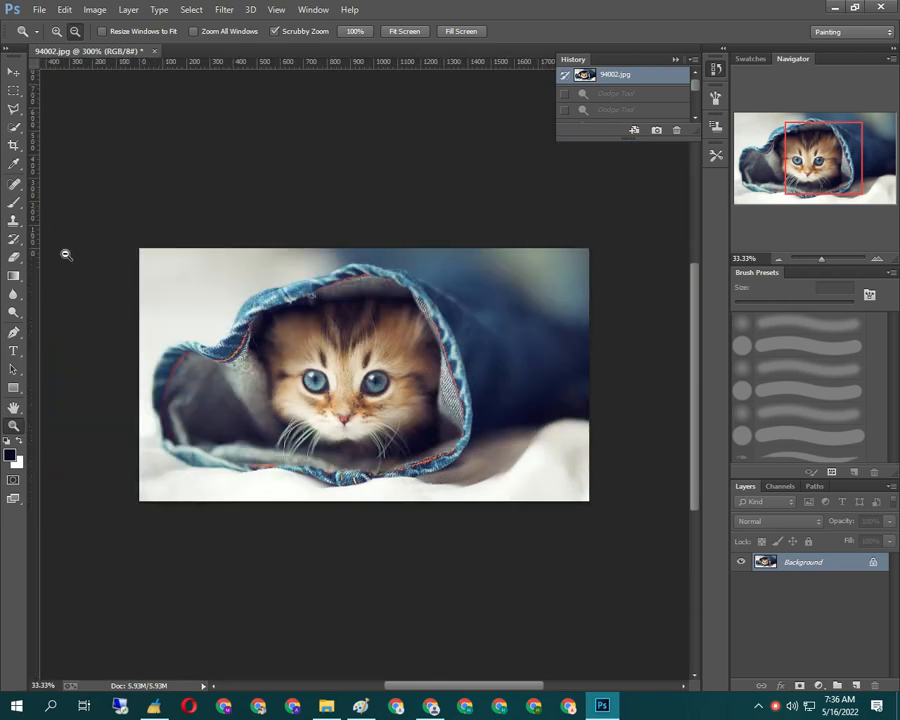
pyautogui.keyDown('alt'); pyautogui.click(46, 297); pyautogui.keyUp('alt')
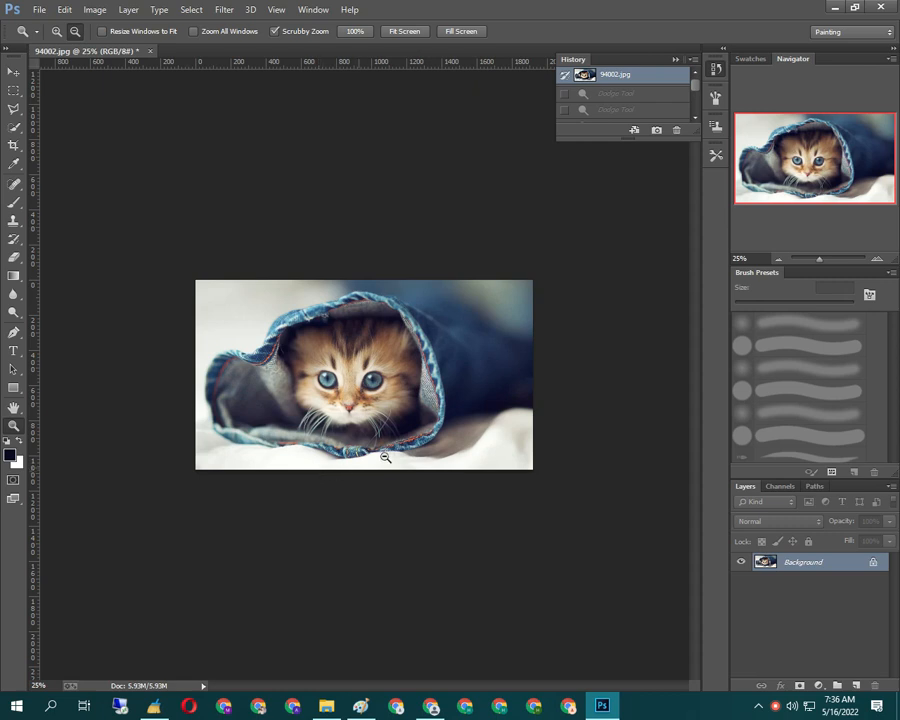
pyautogui.keyDown('alt'); pyautogui.click(327, 371); pyautogui.keyUp('alt')
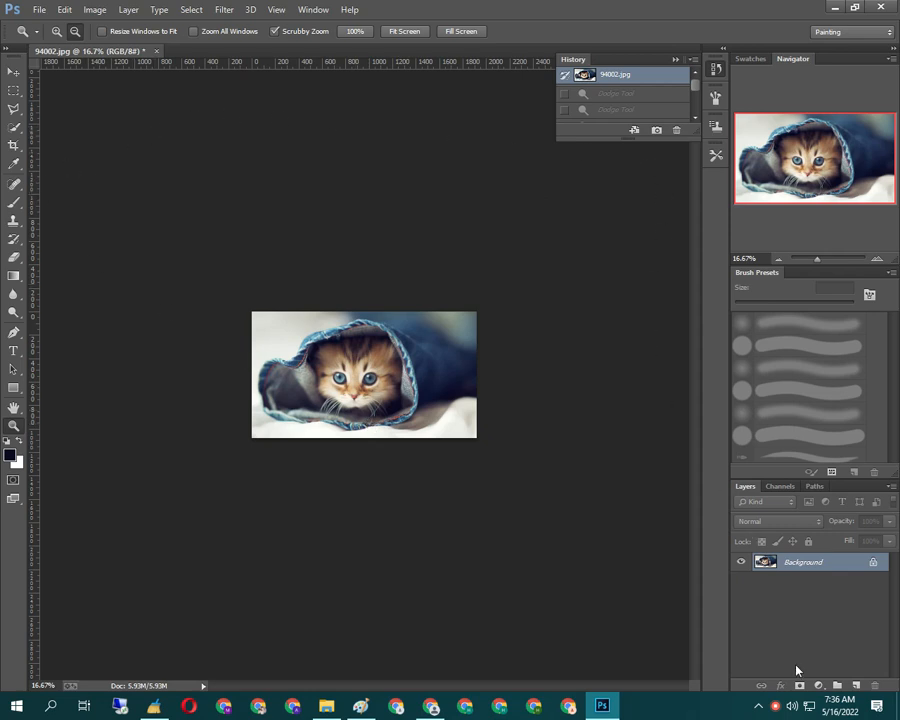
pyautogui.rightClick(775, 706)
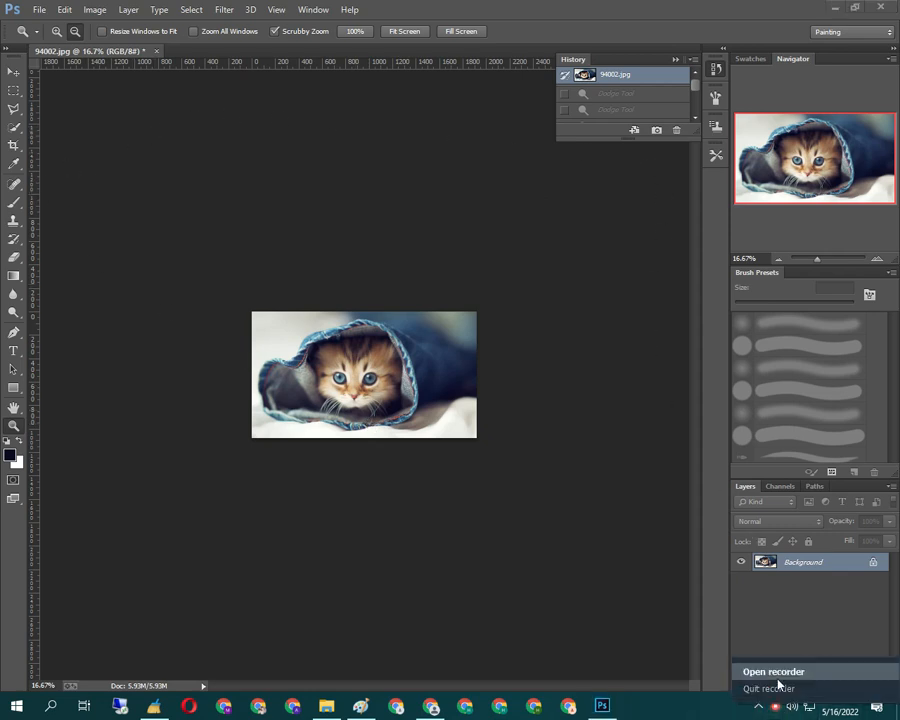
pyautogui.click(778, 680)
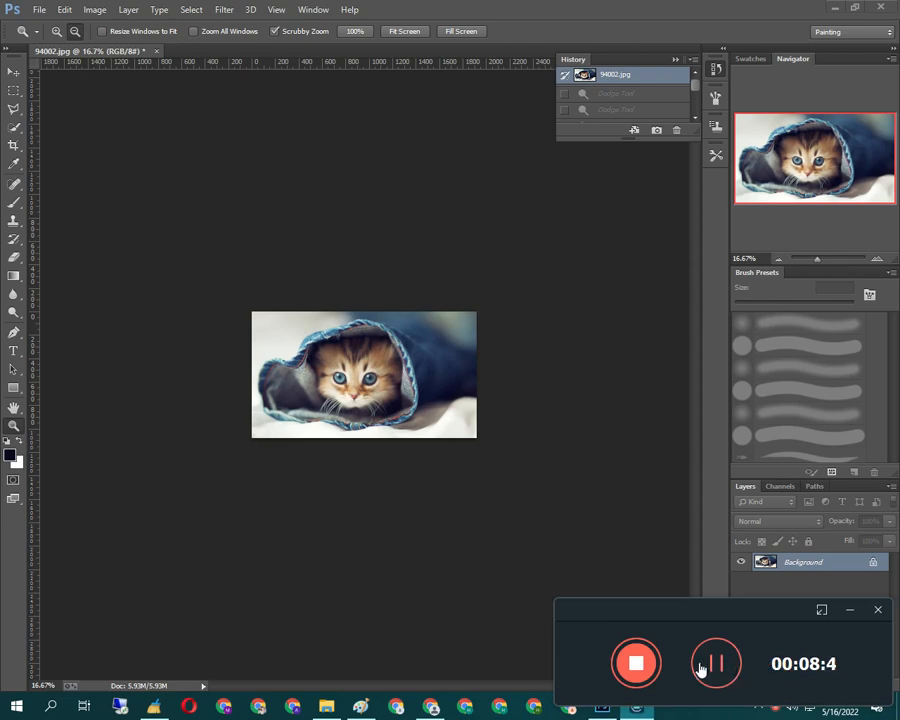